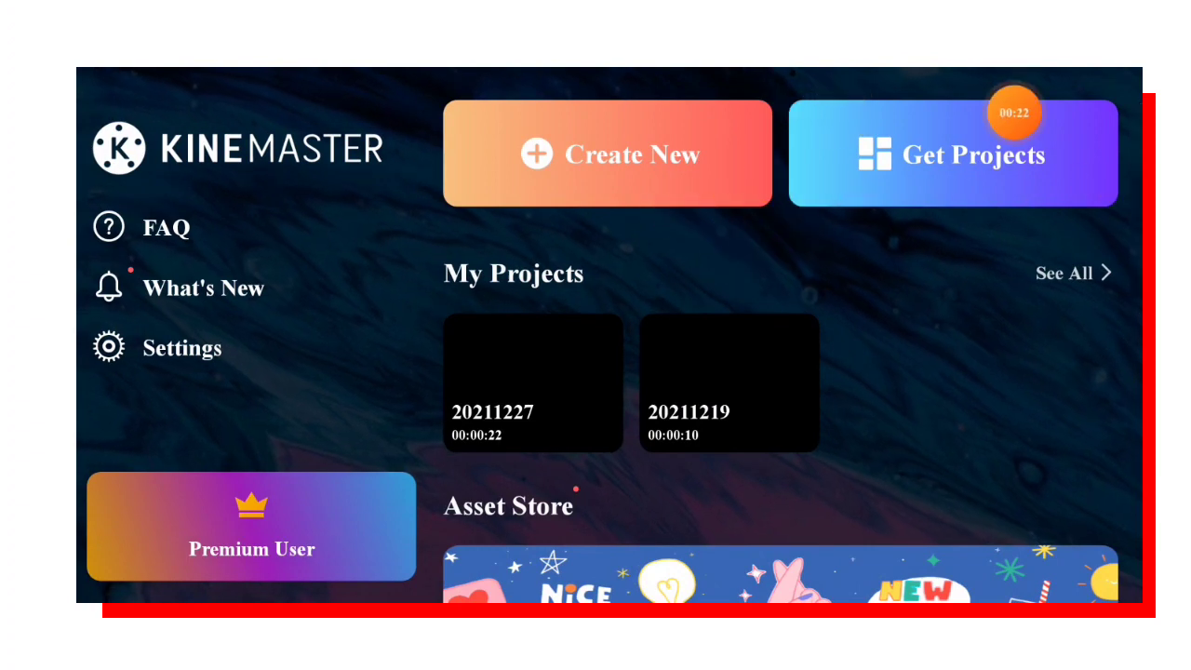
# Step: Create a new 16:9 project with a black background clip trimmed to about 13 seconds
pyautogui.click(608, 153)
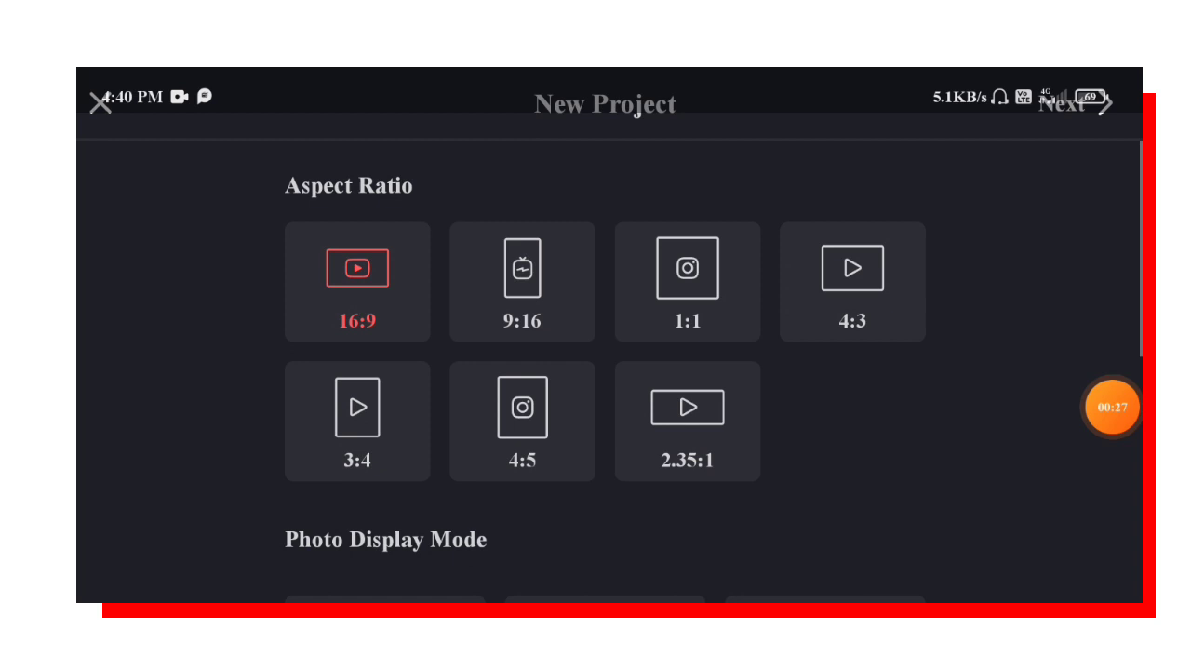
pyautogui.click(1075, 103)
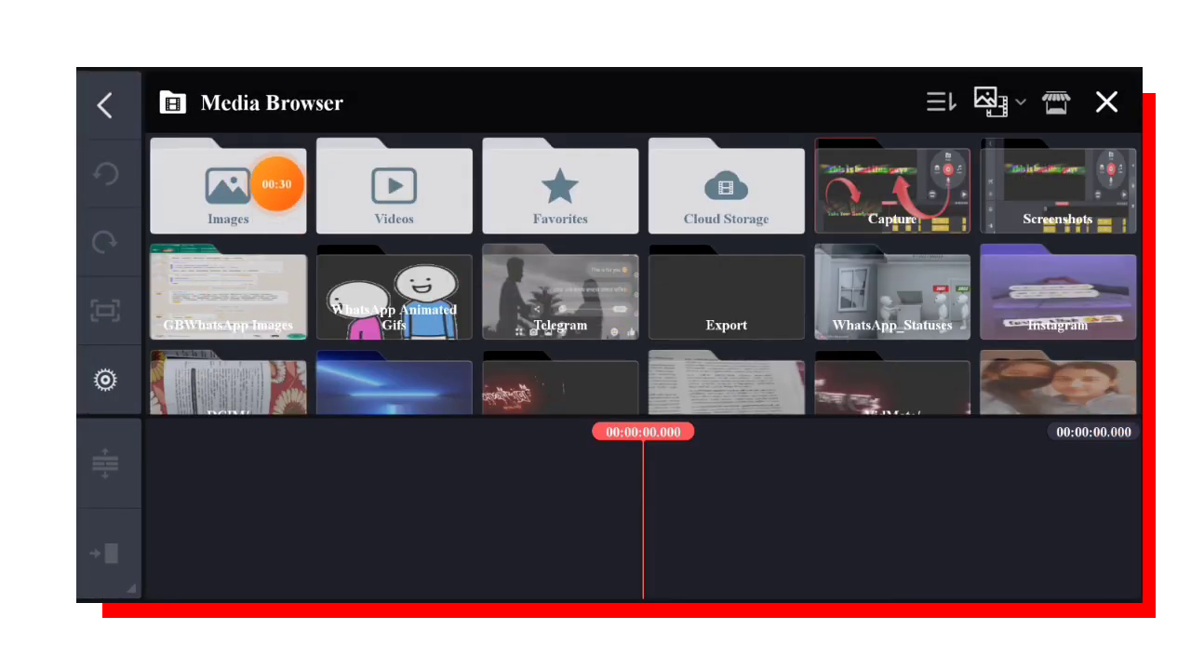
pyautogui.click(228, 186)
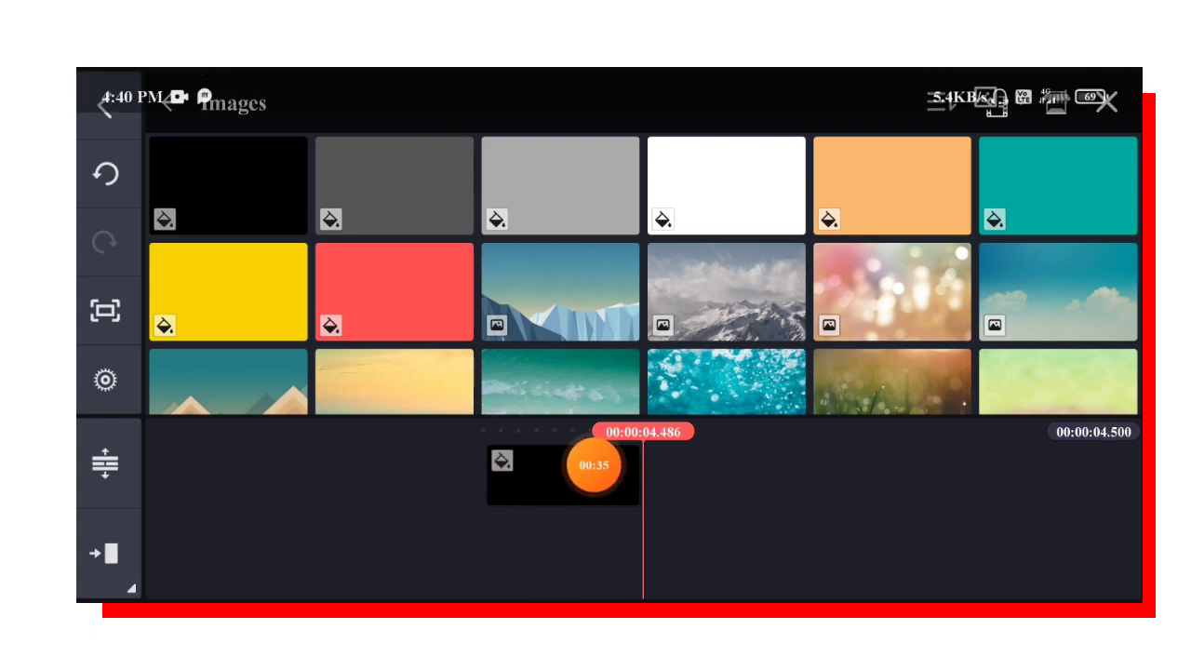
pyautogui.click(563, 474)
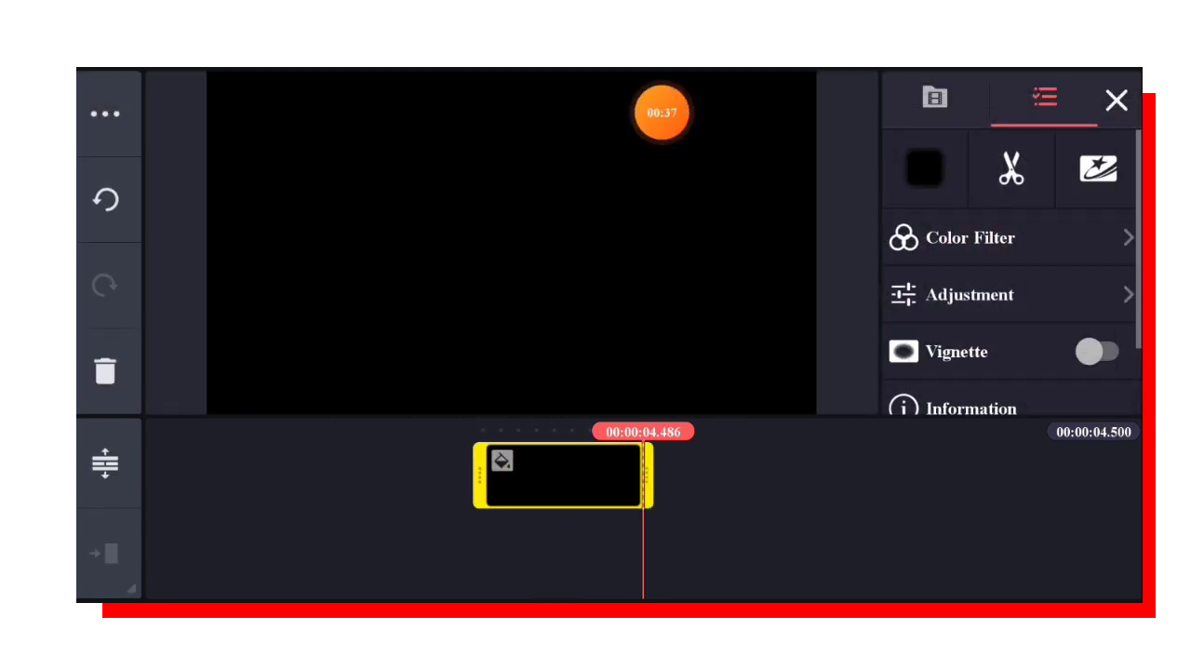
pyautogui.moveTo(646, 476); pyautogui.dragTo(942, 476)
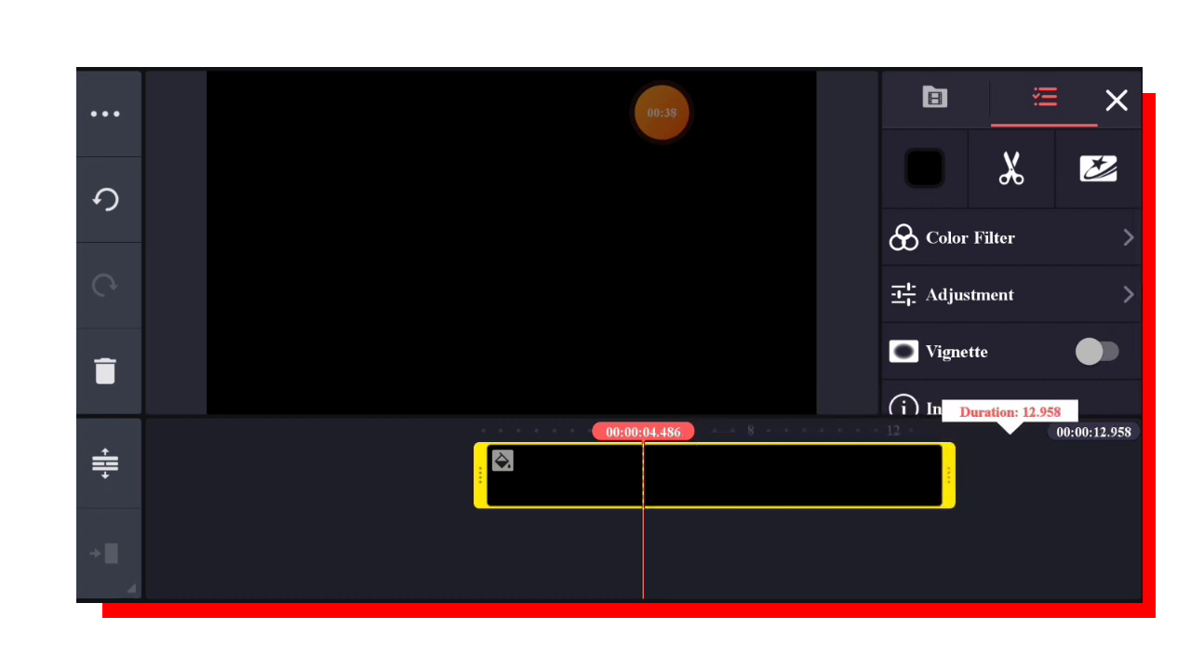
pyautogui.moveTo(372, 549); pyautogui.dragTo(782, 549)
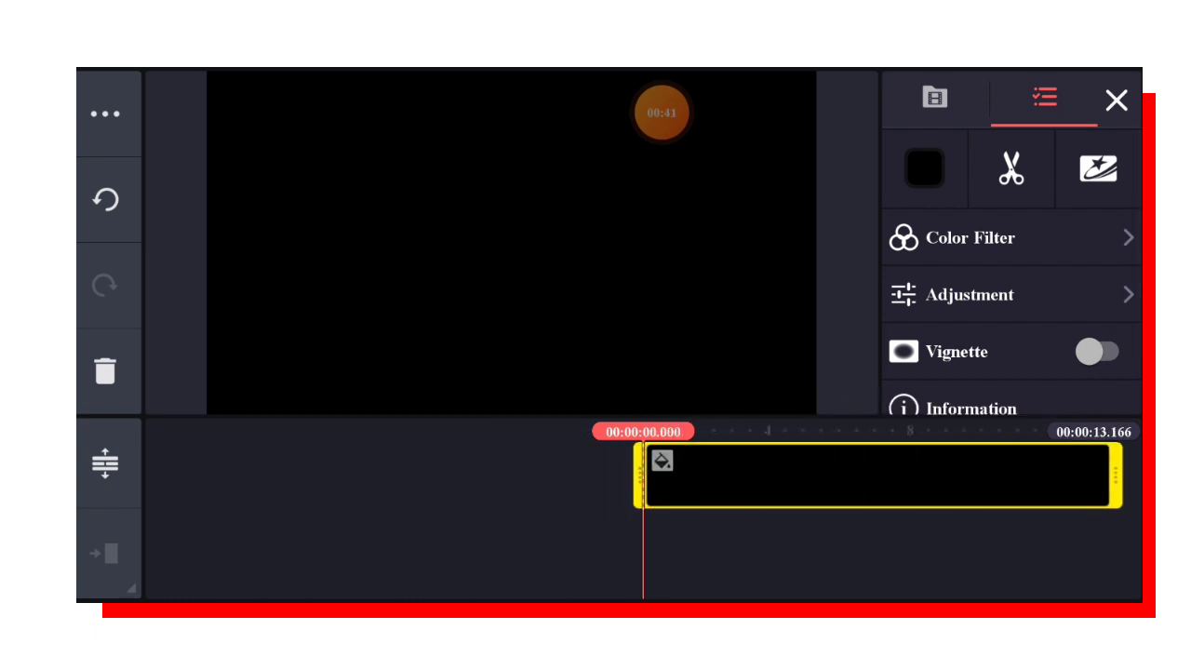
pyautogui.click(372, 549)
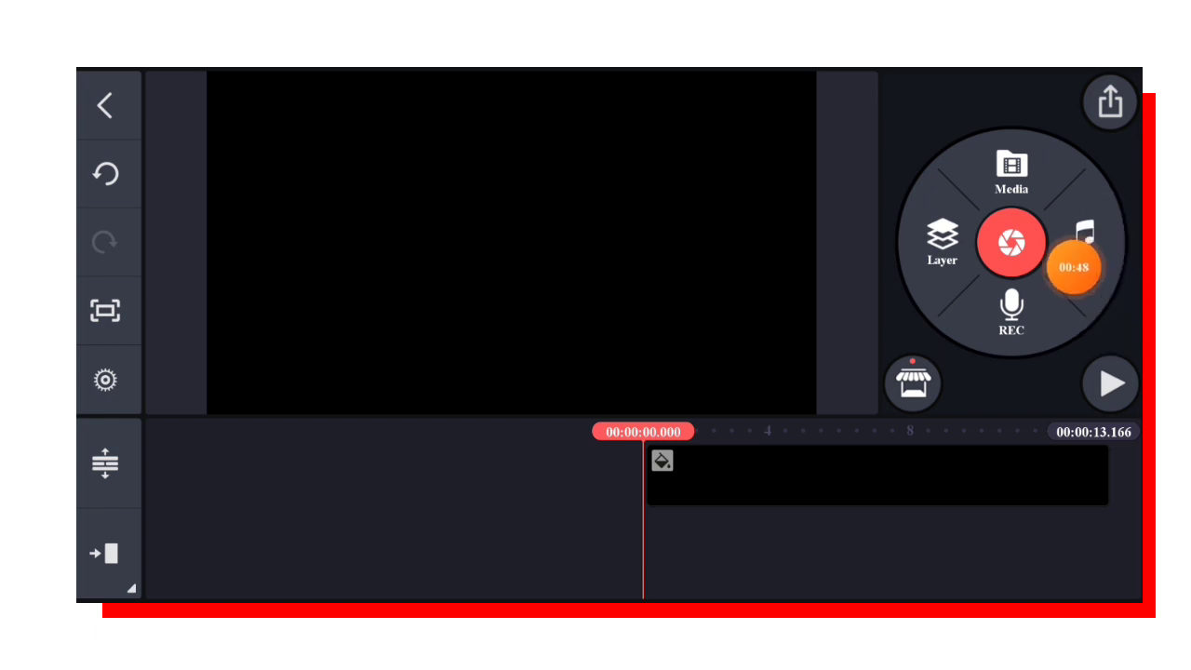
# Step: Add the chat video from the Telegram folder as a media layer
pyautogui.click(941, 242)
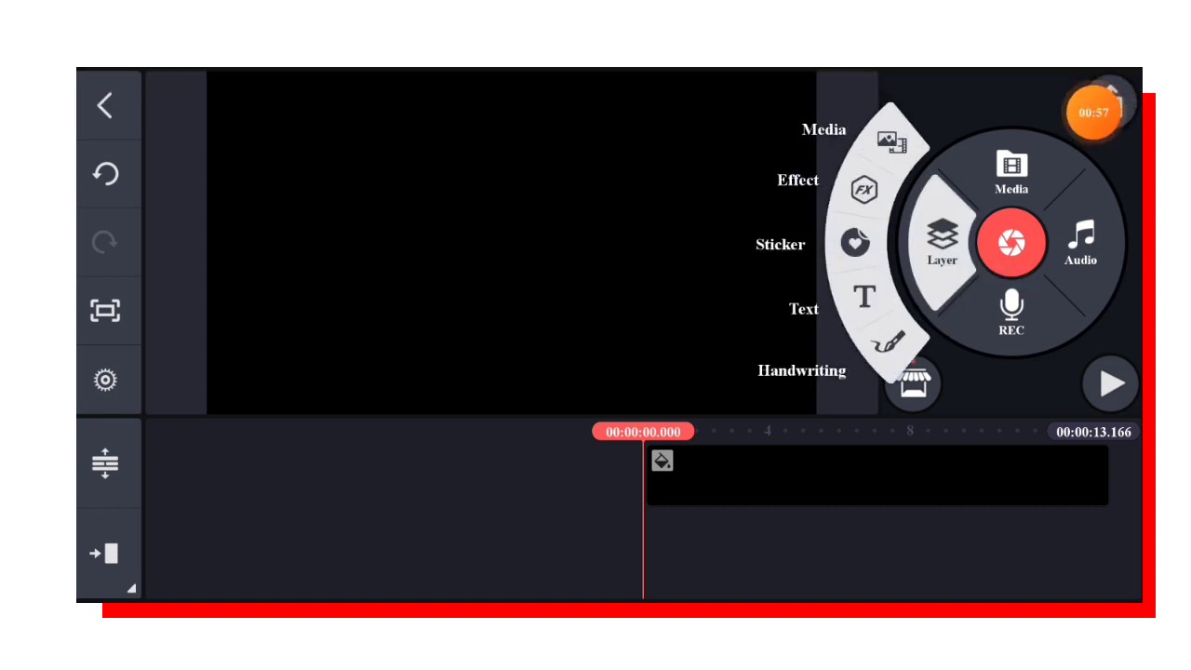
pyautogui.click(891, 141)
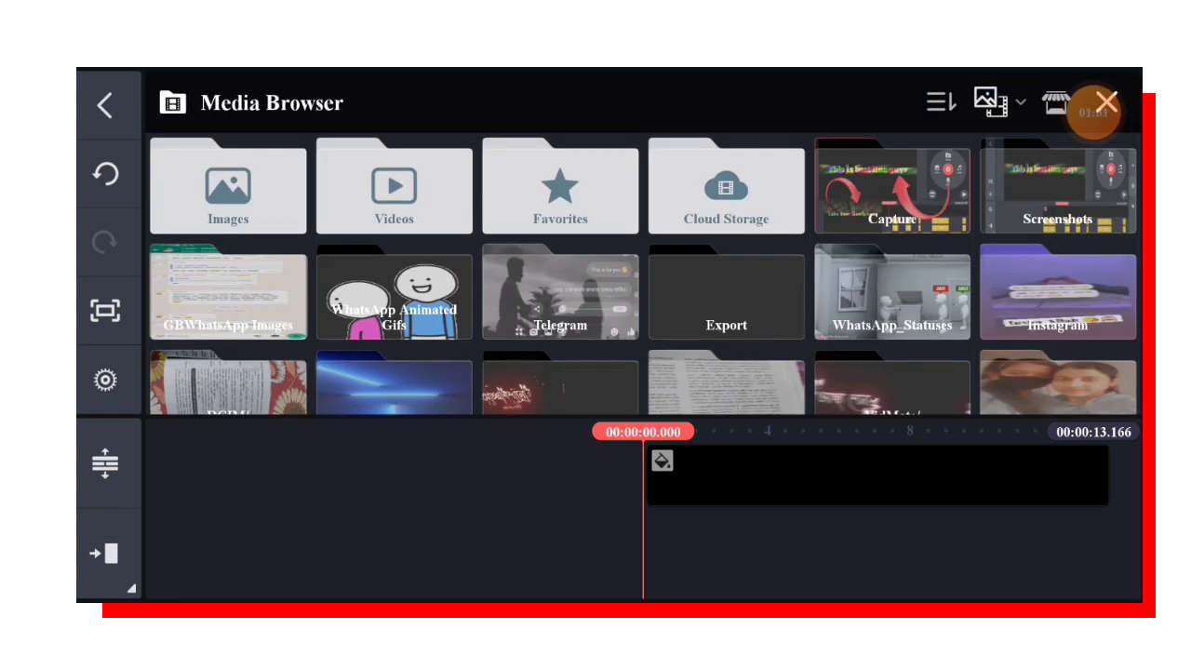
pyautogui.click(560, 293)
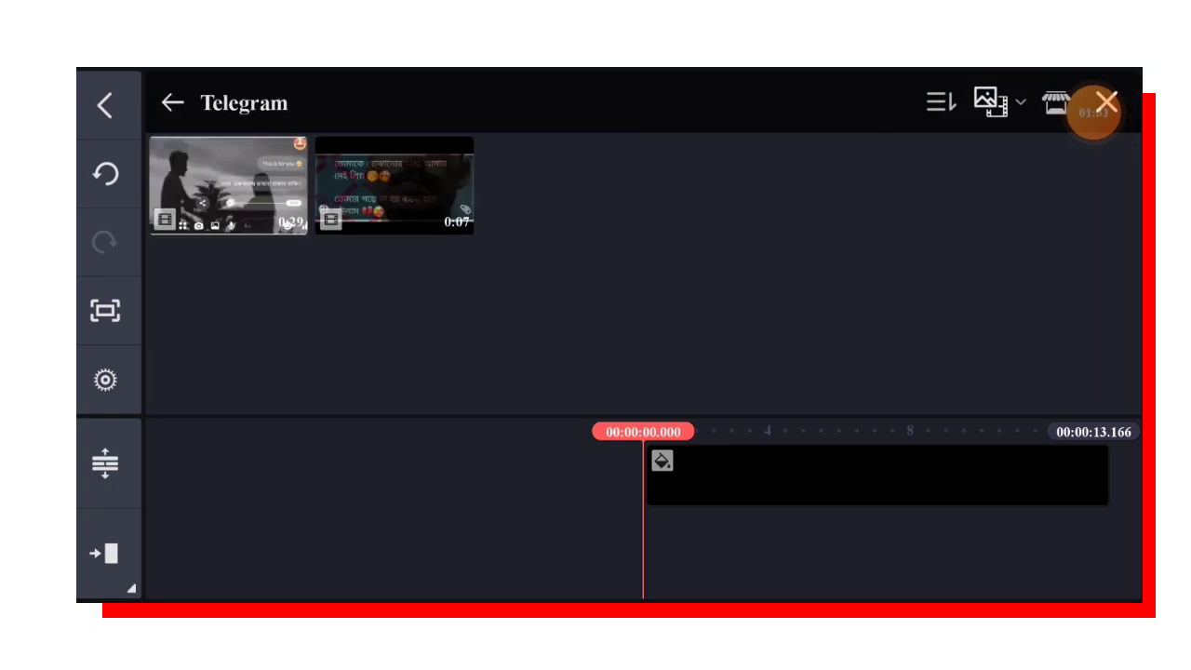
pyautogui.click(228, 184)
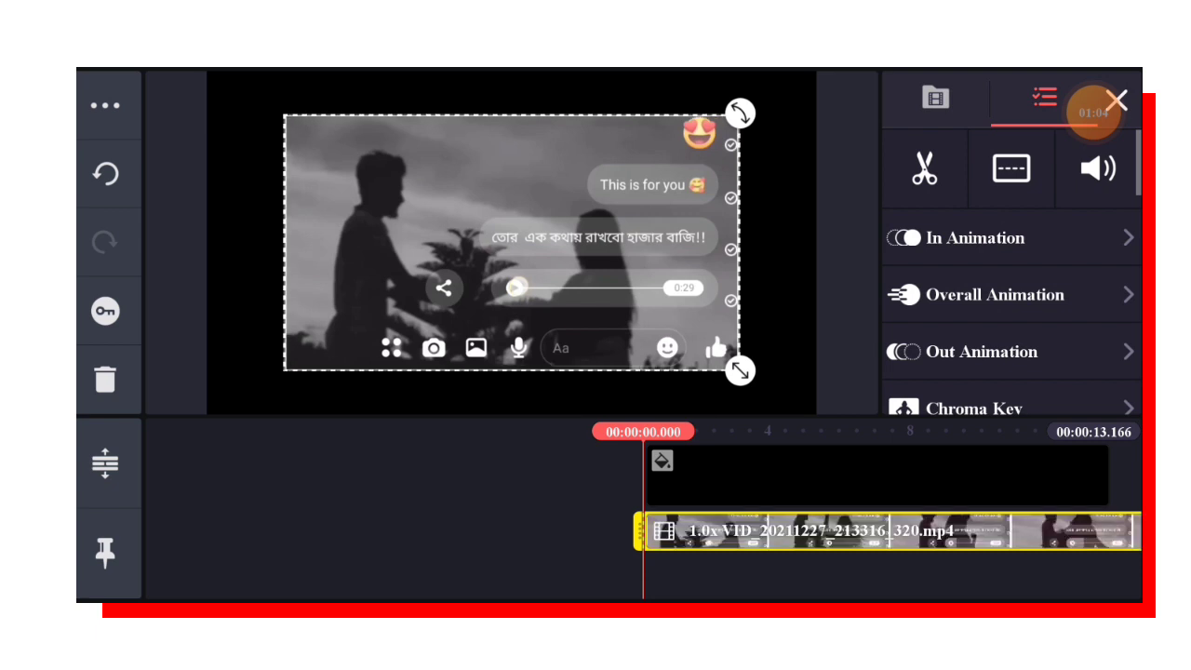
pyautogui.scroll(-5, 1012, 279)
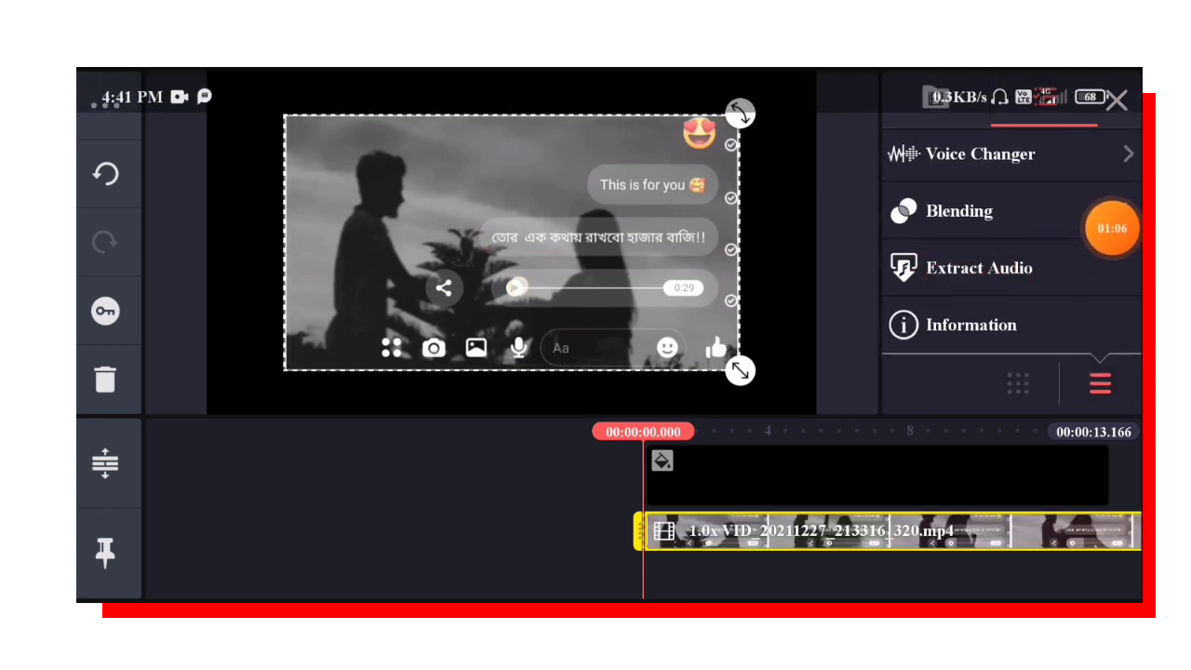
pyautogui.click(1112, 155)
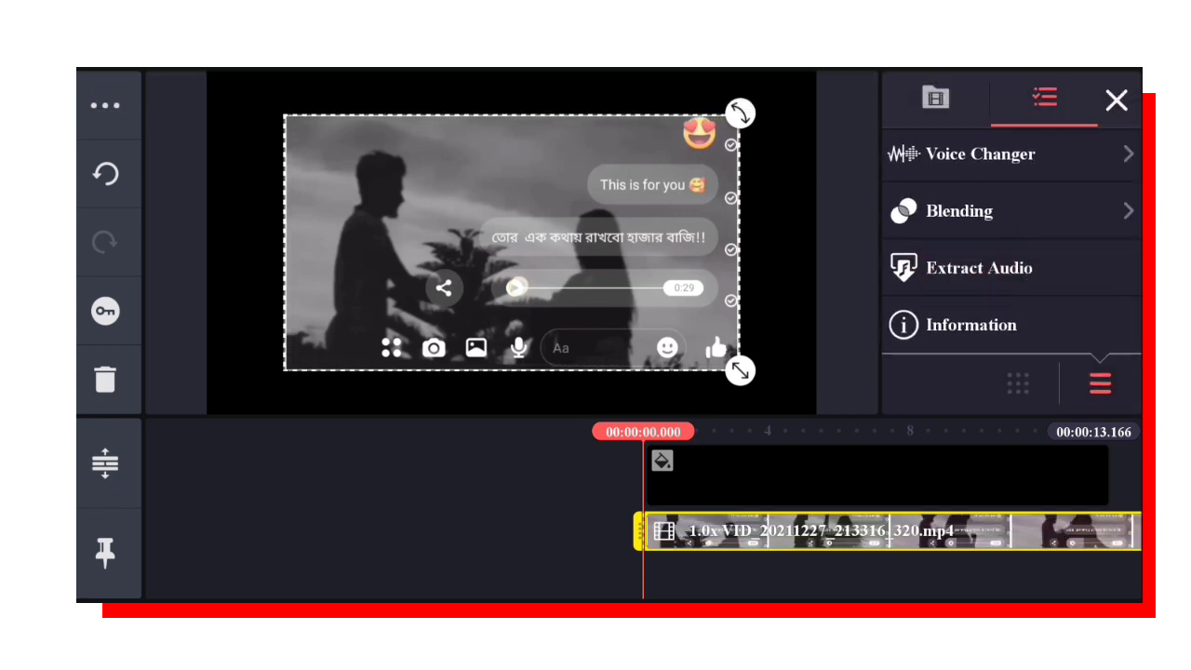
pyautogui.click(1056, 265)
pyautogui.moveTo(858, 186); pyautogui.dragTo(789, 565)
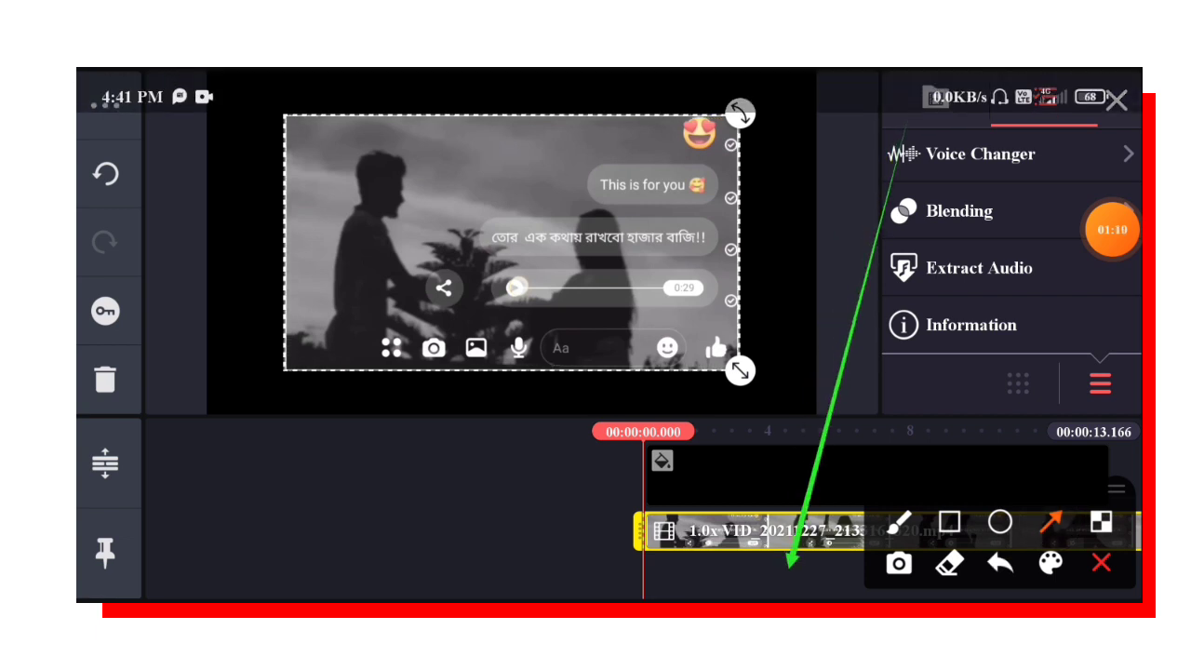
pyautogui.click(1100, 563)
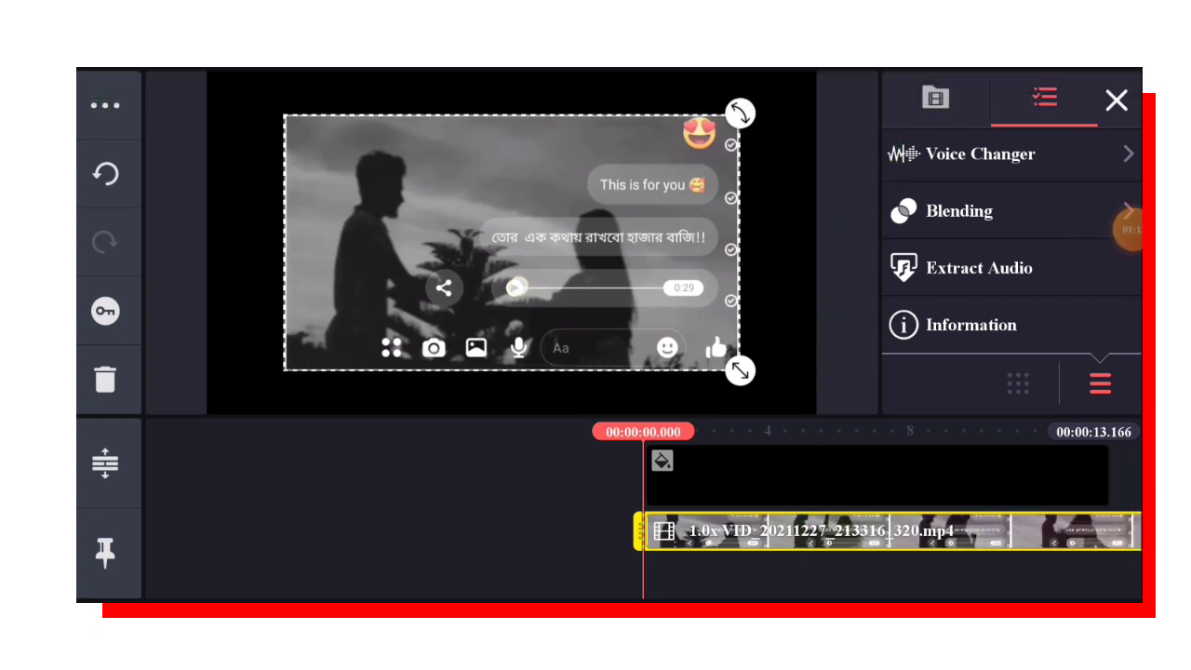
# Step: Extract the chat video's audio onto its own track and delete the video layer
pyautogui.click(979, 268)
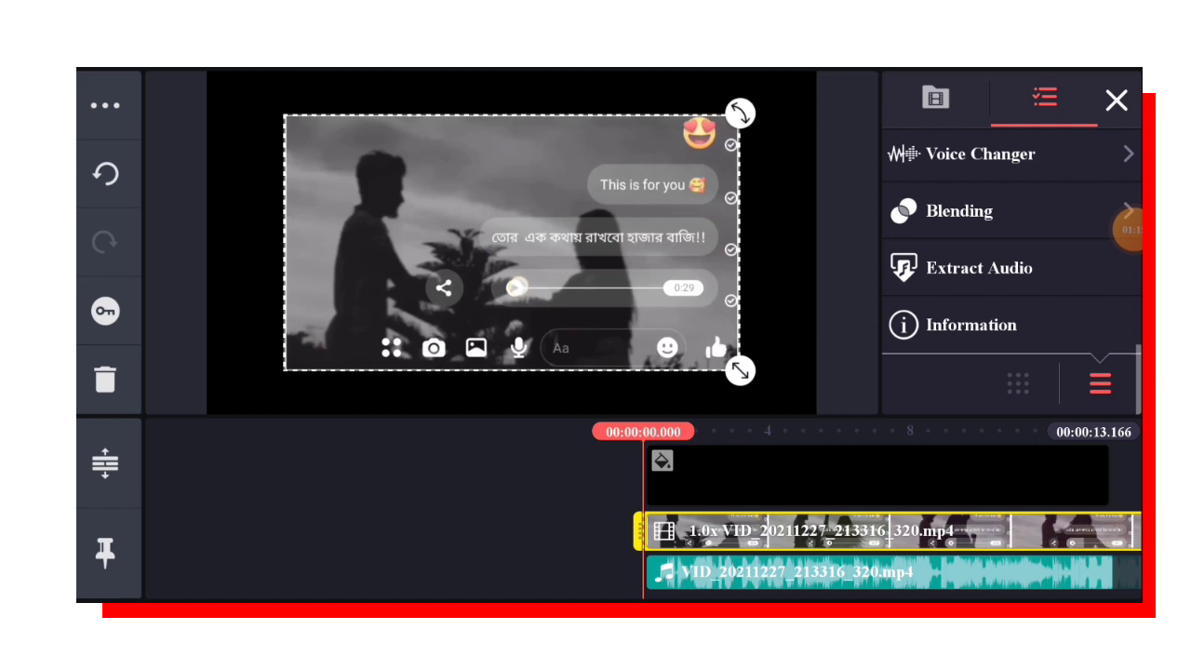
pyautogui.moveTo(741, 370)
pyautogui.mouseDown()
pyautogui.moveTo(649, 319)
pyautogui.moveTo(810, 408)
pyautogui.mouseUp()
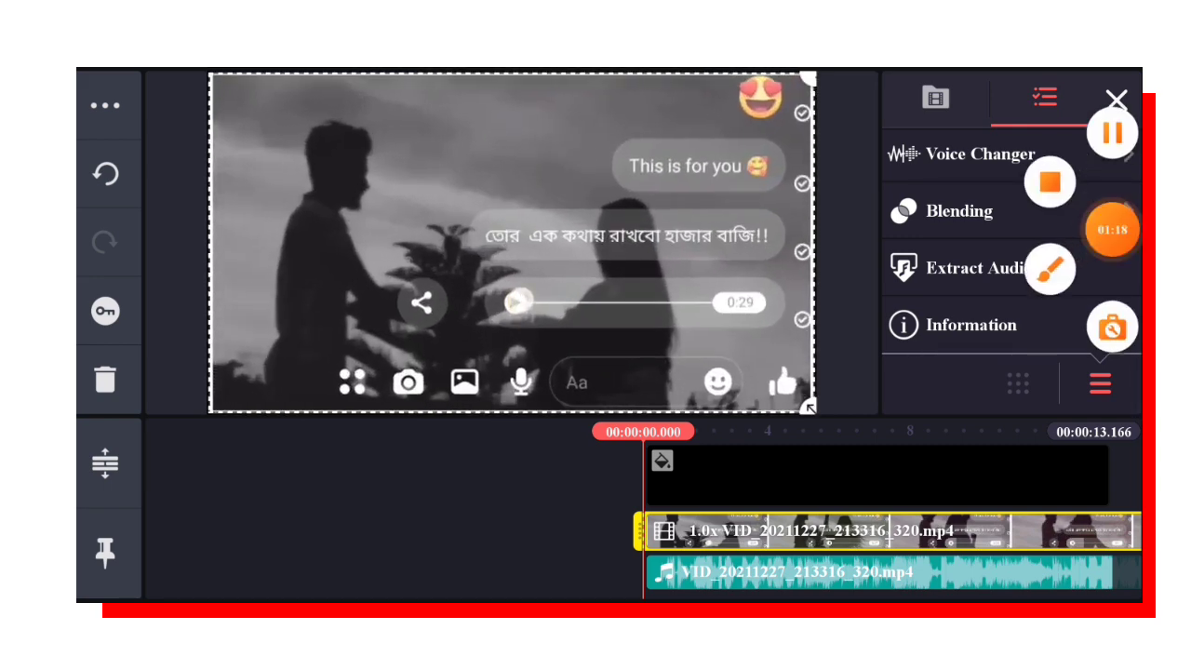
pyautogui.click(1049, 268)
pyautogui.click(1049, 523)
pyautogui.moveTo(1056, 154); pyautogui.dragTo(149, 386)
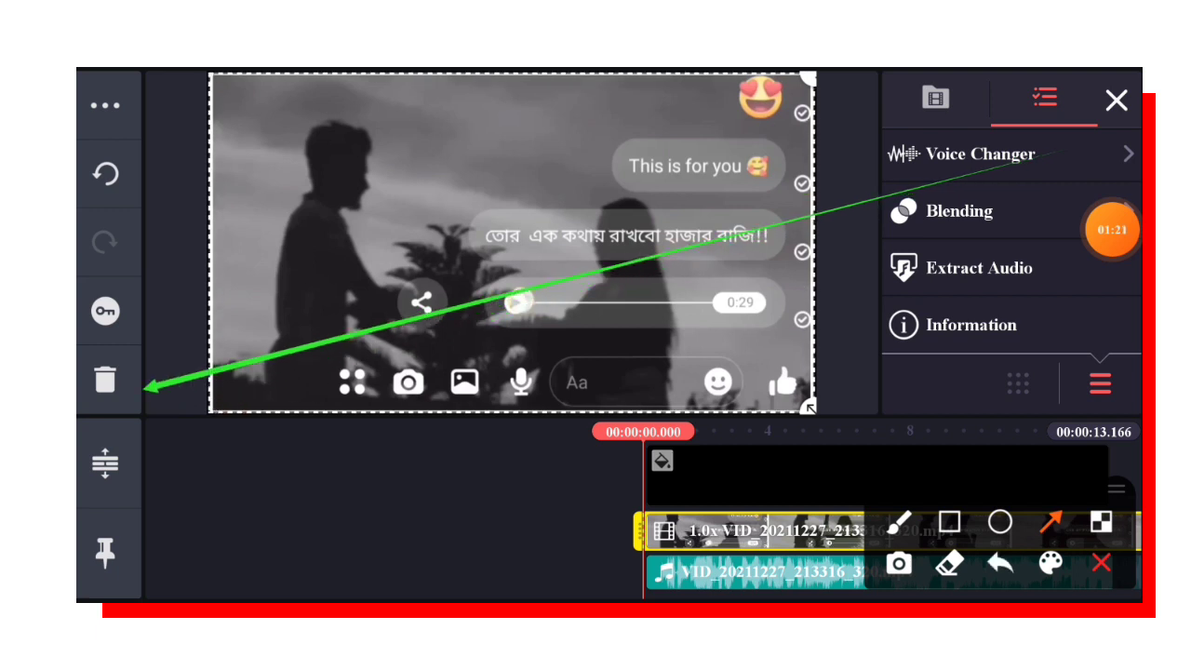
pyautogui.click(1100, 564)
pyautogui.click(106, 379)
pyautogui.click(521, 242)
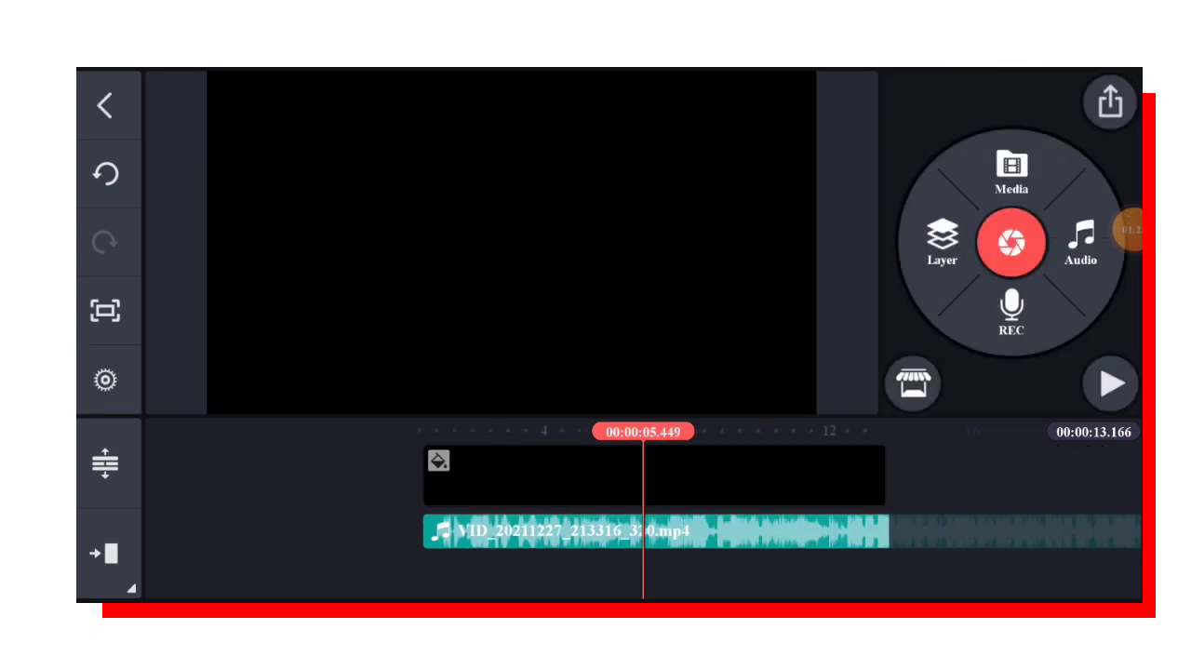
pyautogui.moveTo(465, 484); pyautogui.dragTo(689, 484)
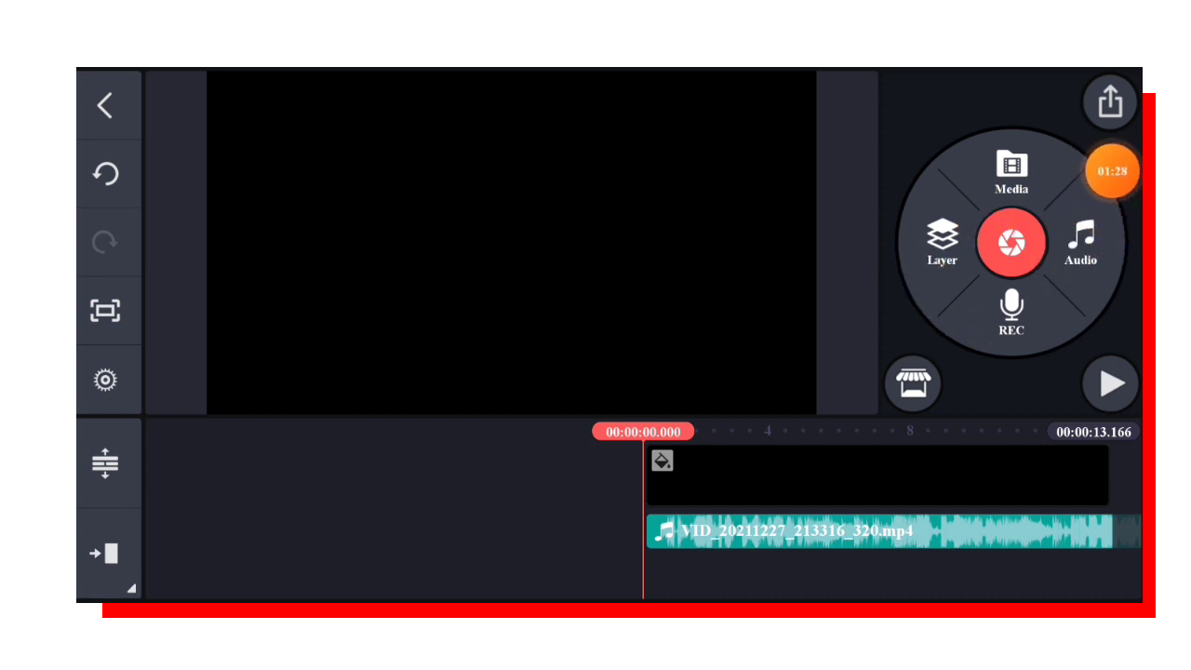
# Step: Add a voice-dictated text layer reading 'যাই হোক আজকের' and enlarge it on the canvas
pyautogui.click(942, 242)
pyautogui.click(863, 296)
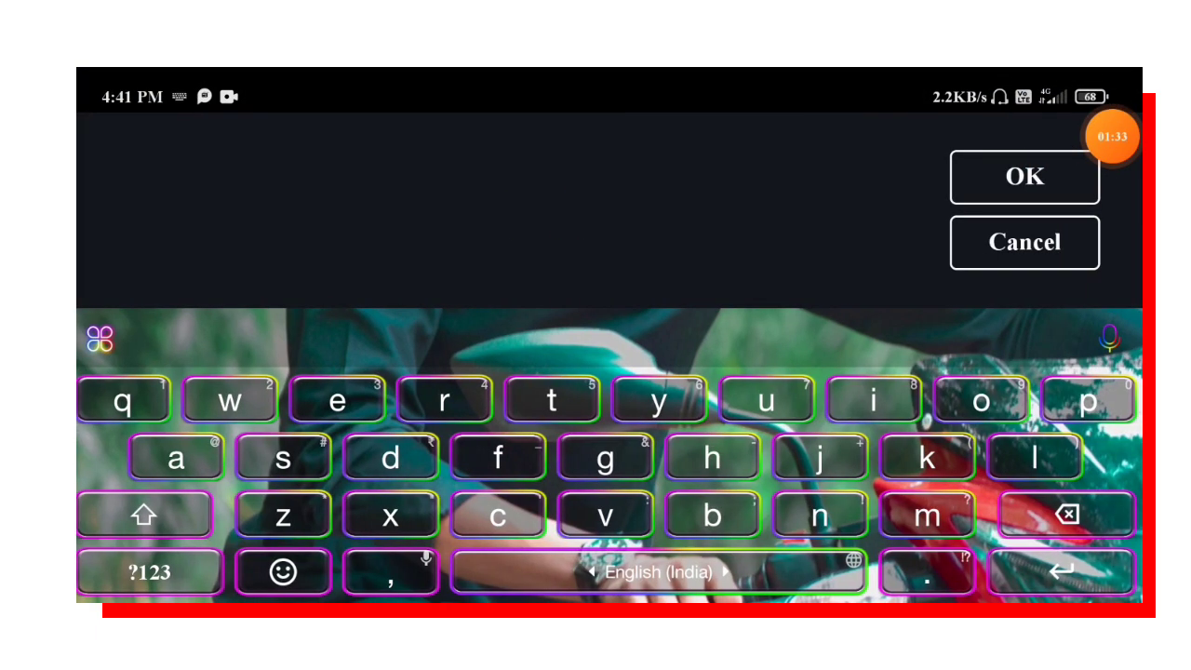
pyautogui.click(1109, 337)
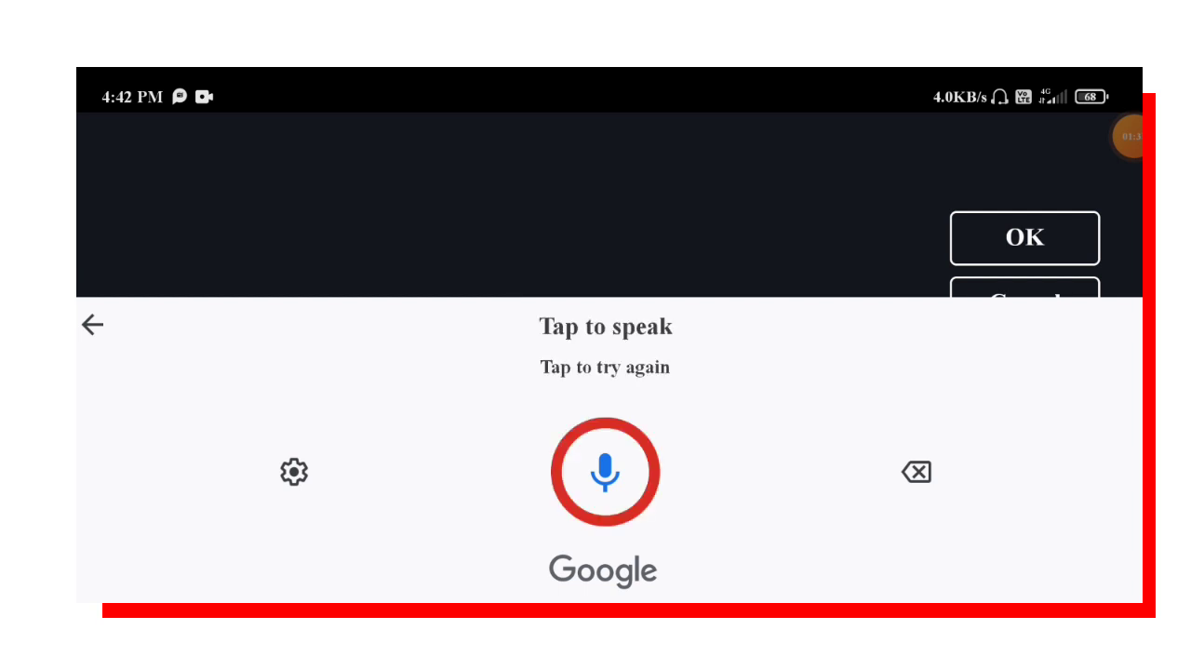
pyautogui.click(604, 472)
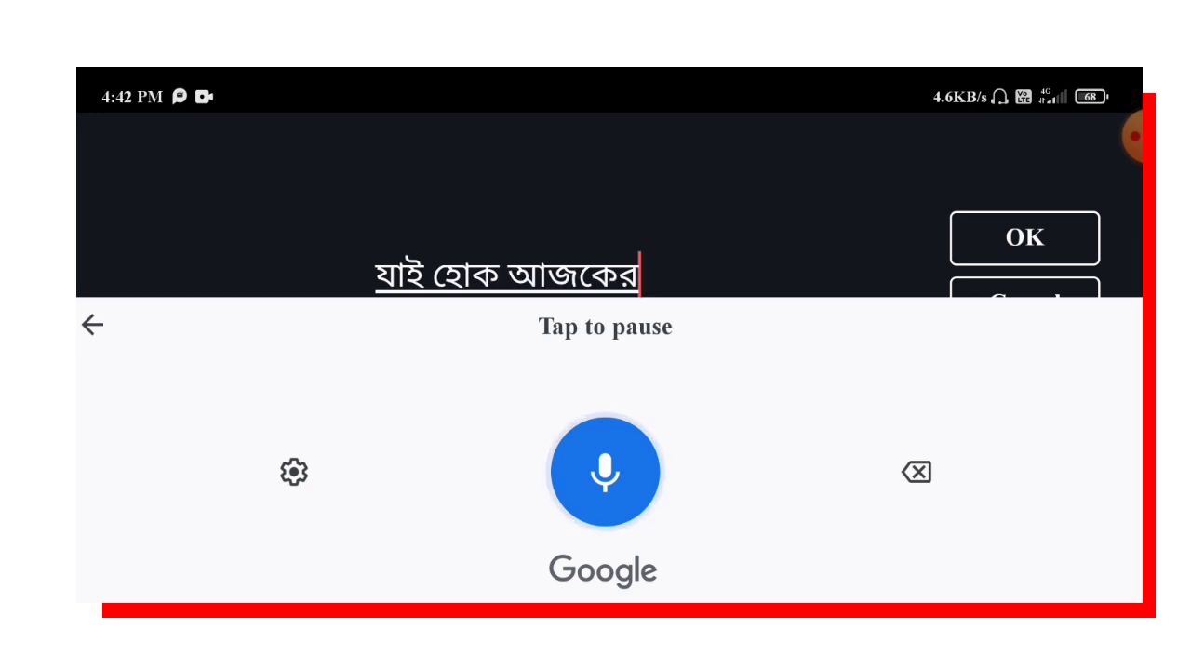
pyautogui.click(1025, 237)
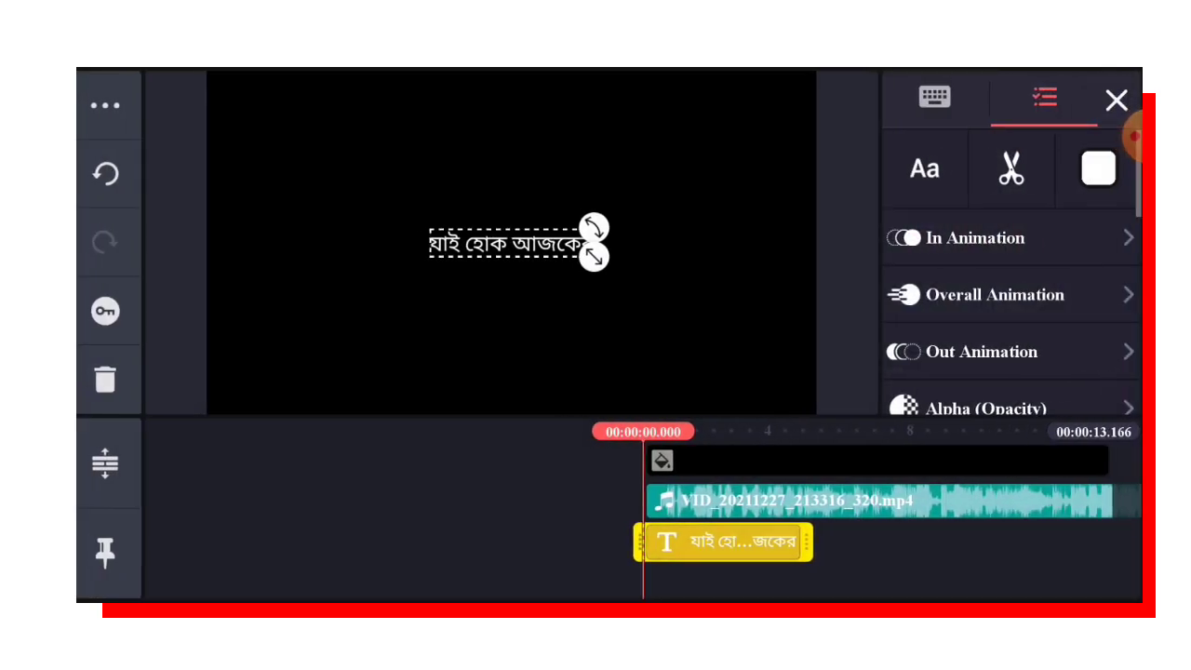
pyautogui.moveTo(593, 226); pyautogui.dragTo(676, 213)
# Step: Trim the lyric text clip shorter, to about 2.2 seconds, with the playhead back near the start
pyautogui.moveTo(837, 501); pyautogui.dragTo(760, 501)
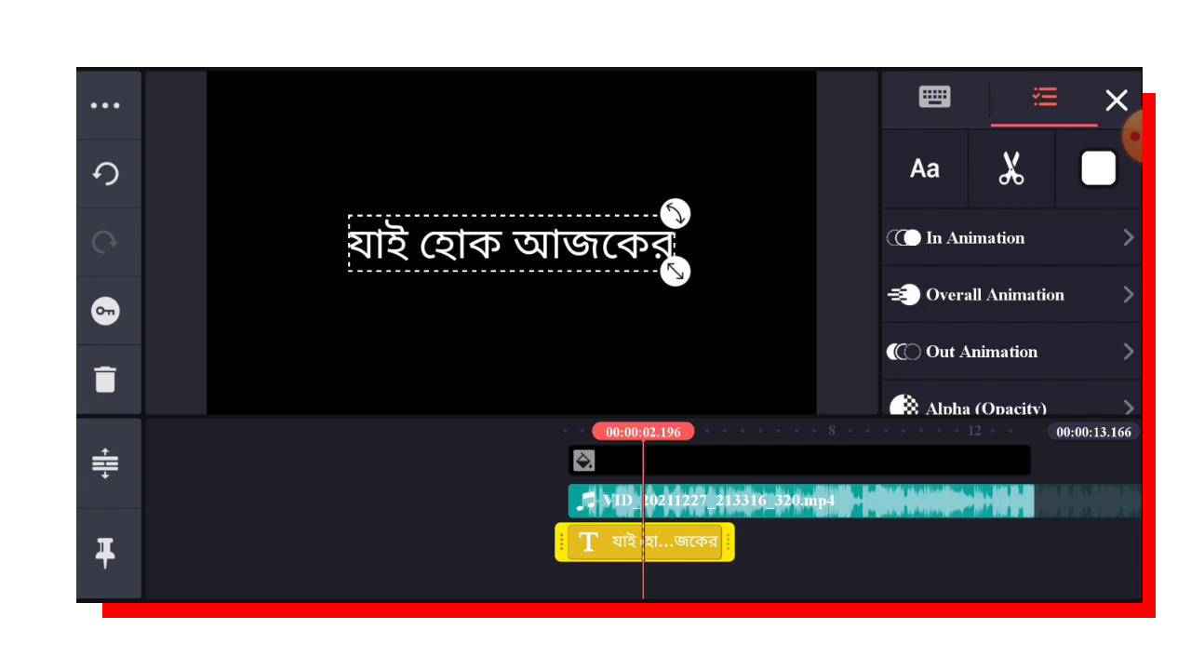
pyautogui.click(465, 326)
pyautogui.click(642, 541)
pyautogui.moveTo(728, 541); pyautogui.dragTo(646, 542)
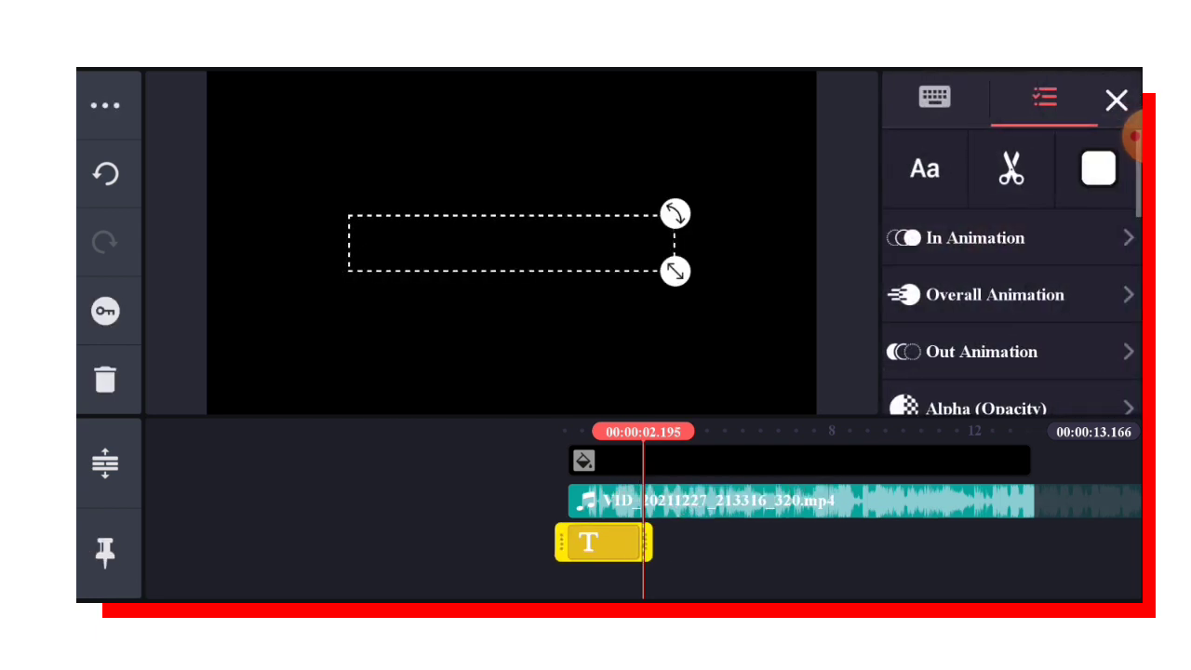
pyautogui.moveTo(642, 501); pyautogui.dragTo(702, 501)
# Step: Give the lyric text a calligraphic Bengali handwriting font from My Fonts
pyautogui.click(465, 354)
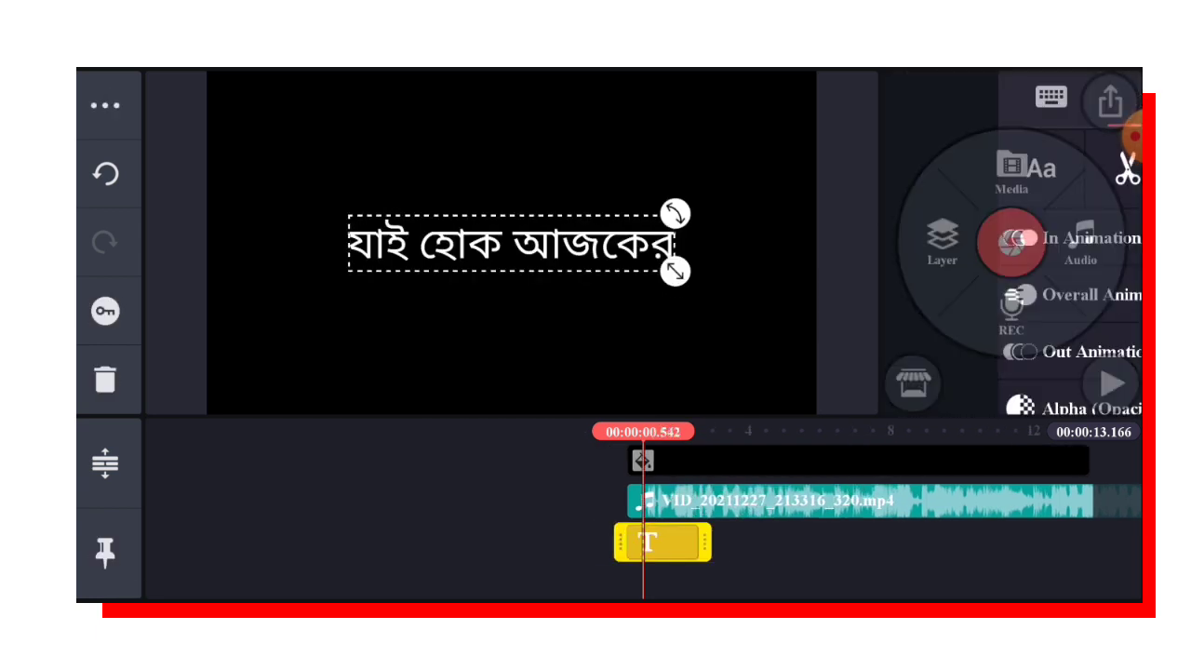
pyautogui.click(977, 158)
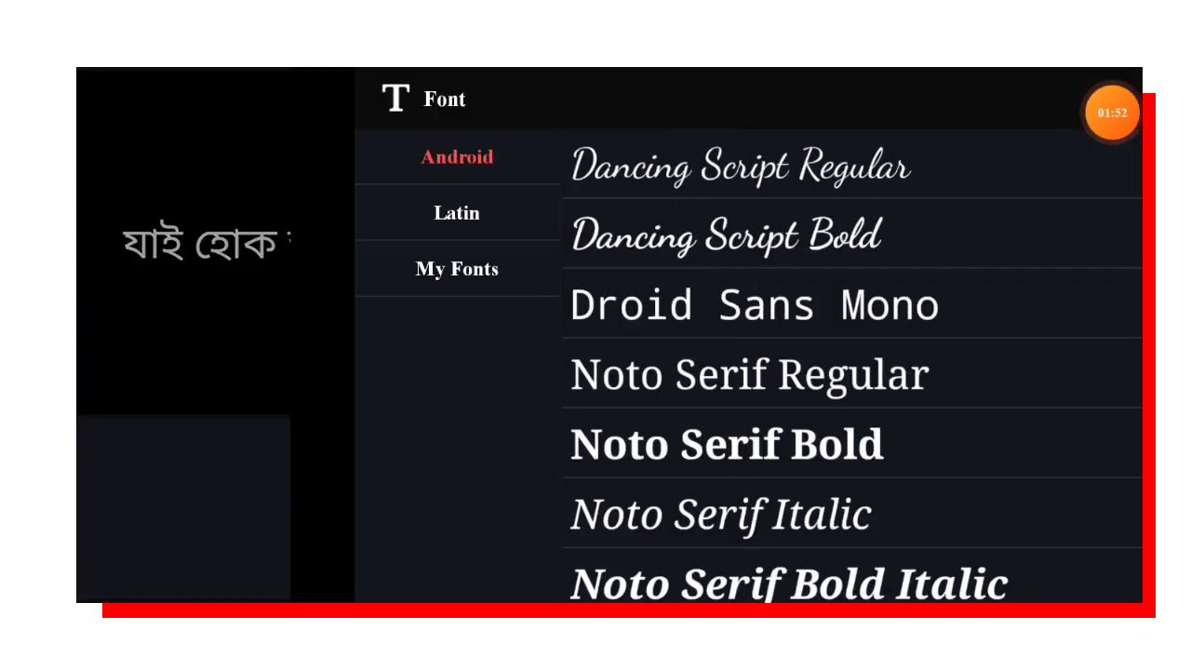
pyautogui.scroll(-8, 707, 372)
pyautogui.scroll(8, 707, 372)
pyautogui.click(168, 269)
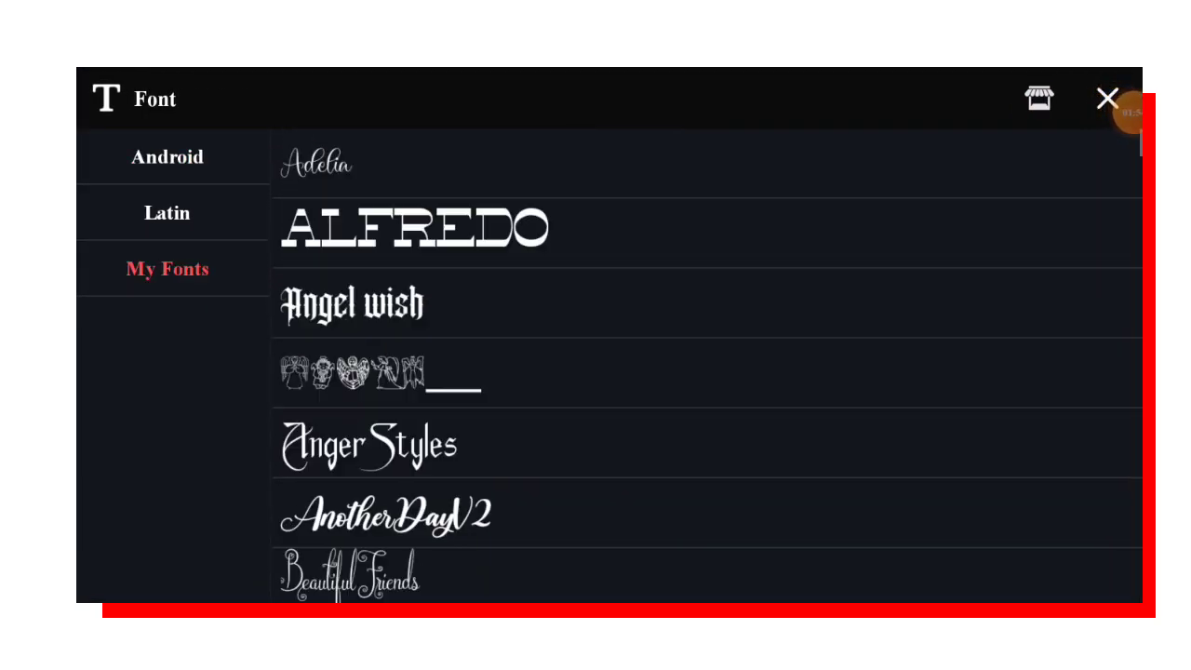
pyautogui.scroll(-5, 707, 372)
pyautogui.scroll(-5, 707, 373)
pyautogui.scroll(-5, 707, 372)
pyautogui.scroll(-5, 707, 372)
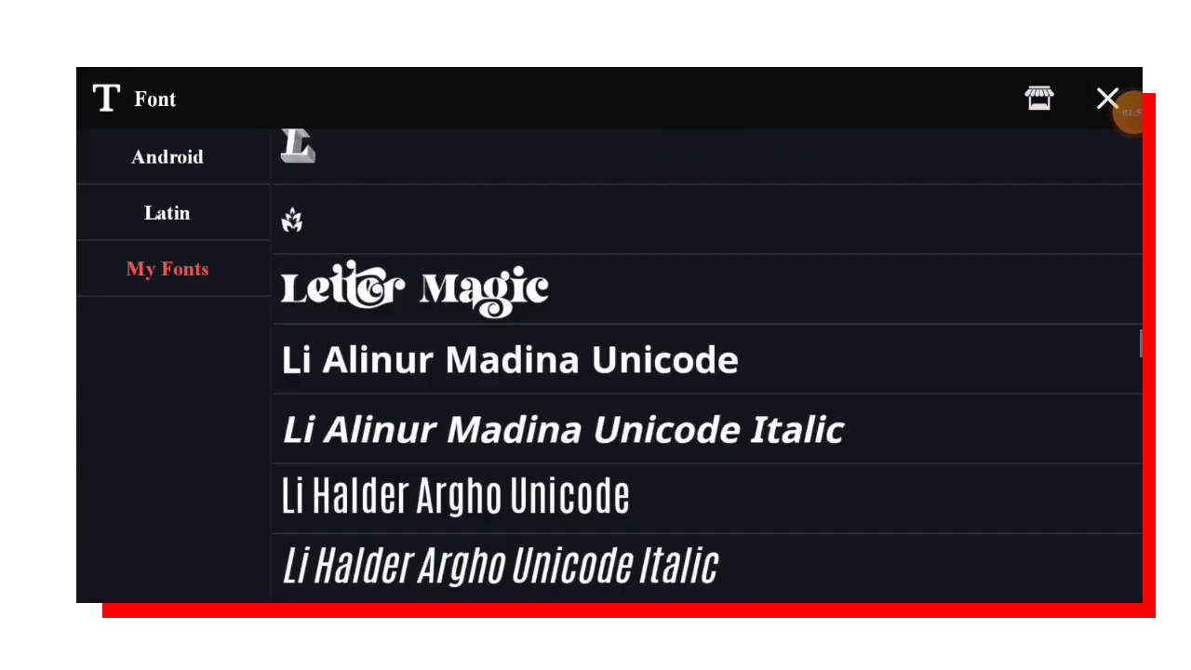
pyautogui.scroll(-5, 707, 372)
pyautogui.scroll(-1, 707, 372)
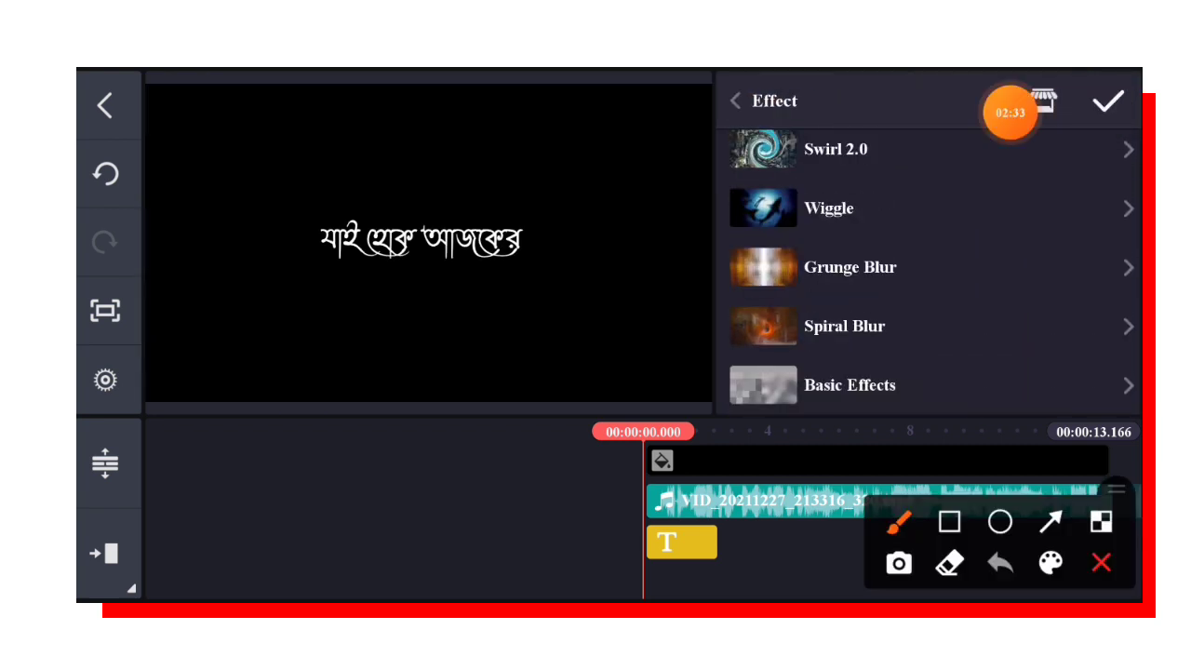
# Step: Browse the effect catalogue and add the Spiral Blur effect layer
pyautogui.moveTo(857, 312); pyautogui.dragTo(998, 356)
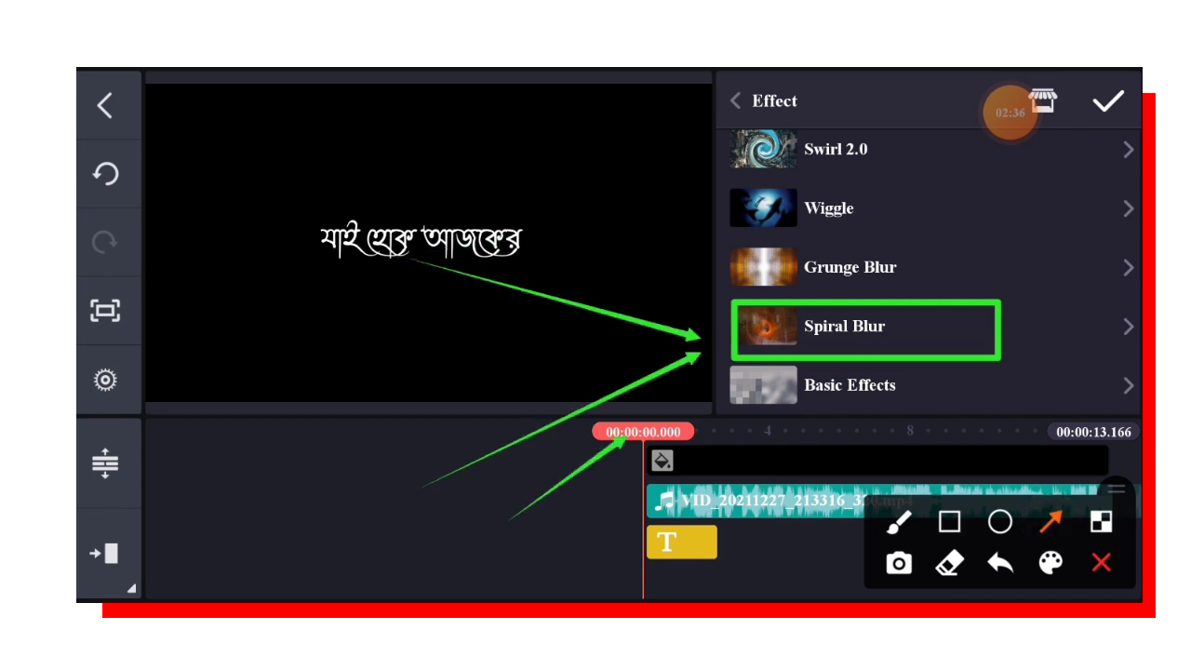
pyautogui.moveTo(521, 512); pyautogui.dragTo(1014, 126)
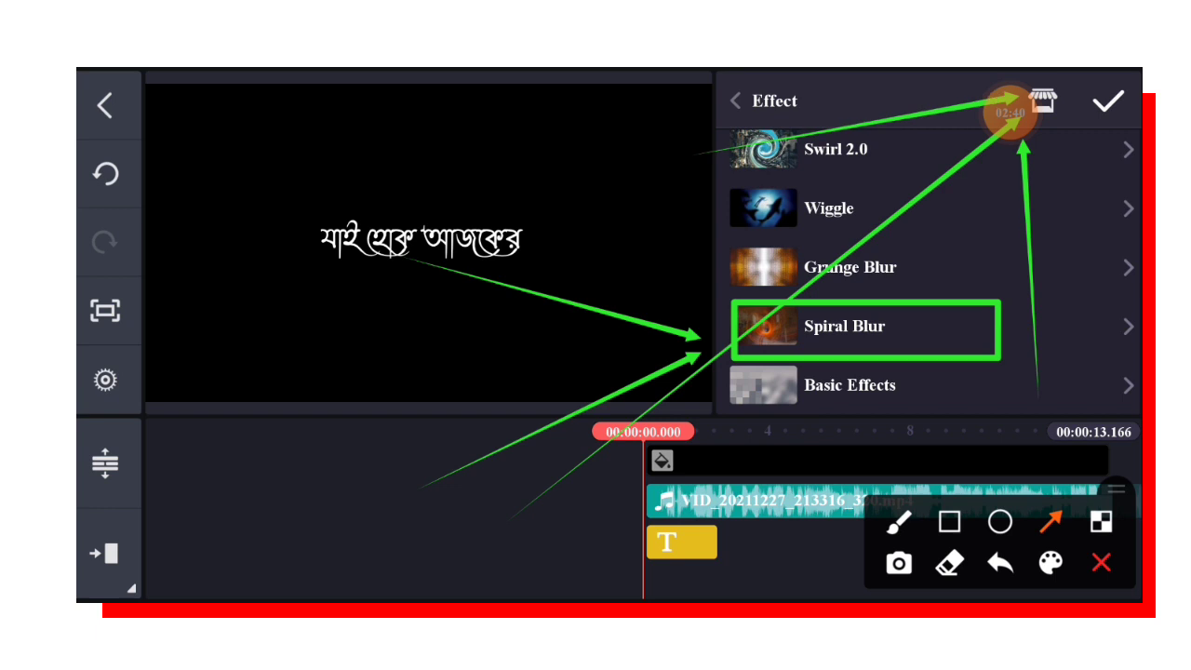
pyautogui.click(1100, 564)
pyautogui.click(843, 326)
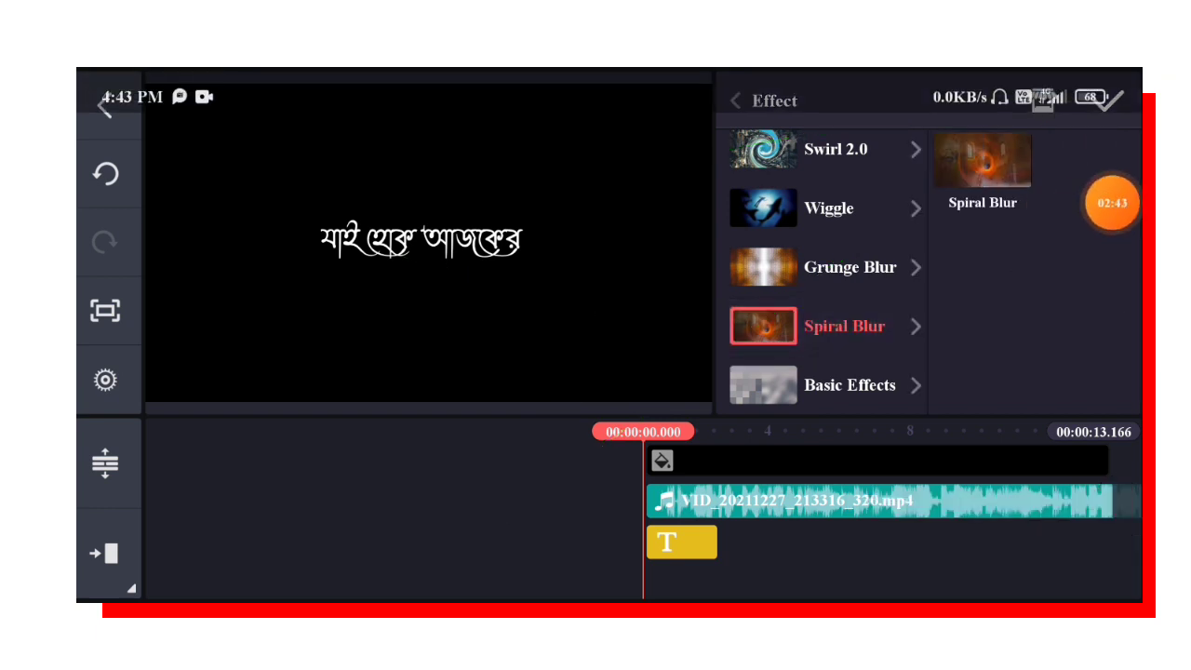
pyautogui.click(983, 160)
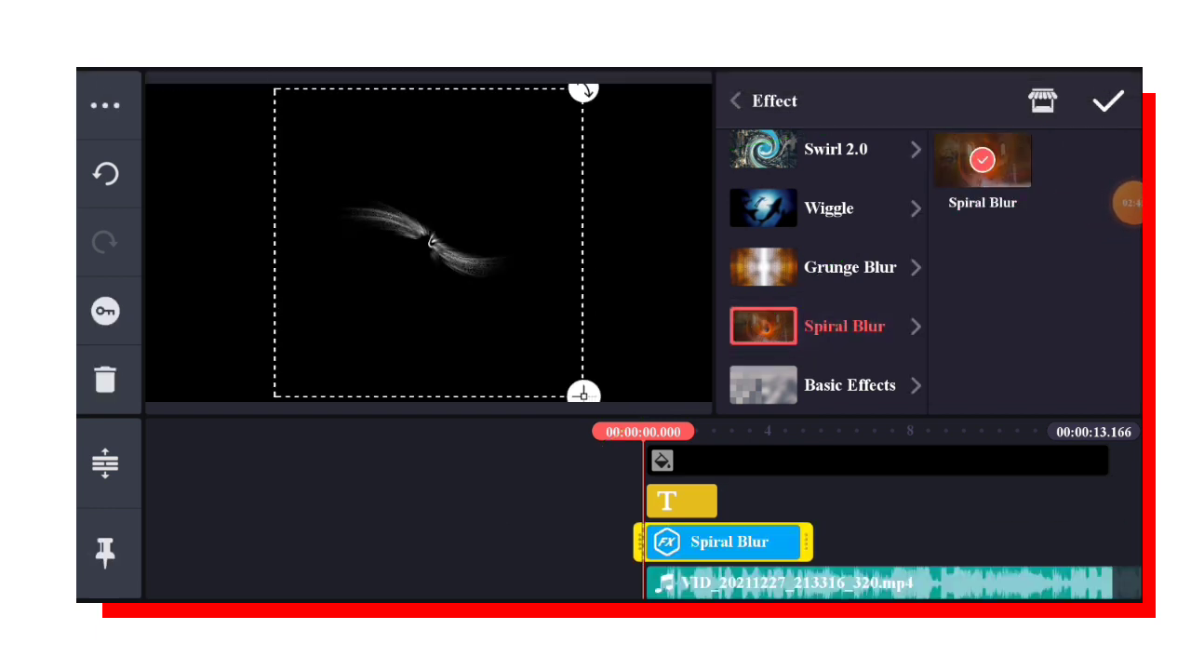
pyautogui.click(1107, 100)
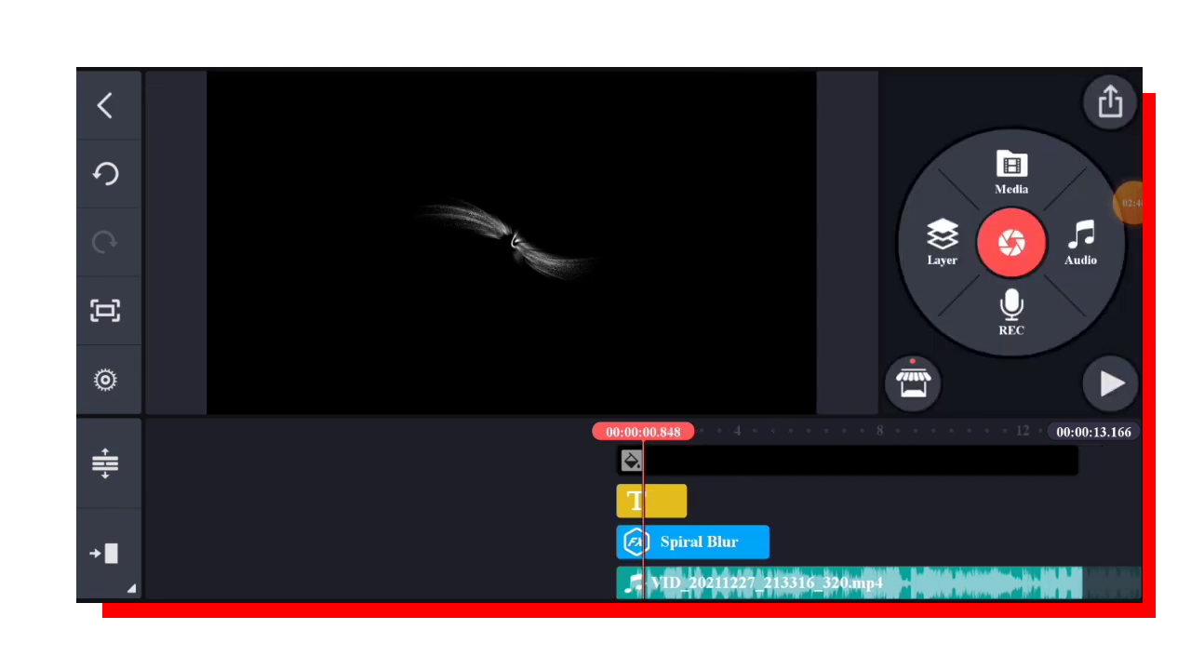
# Step: Set Spiral Blur radius to 1, disable zoom-out, and trim it to the text's length
pyautogui.click(694, 542)
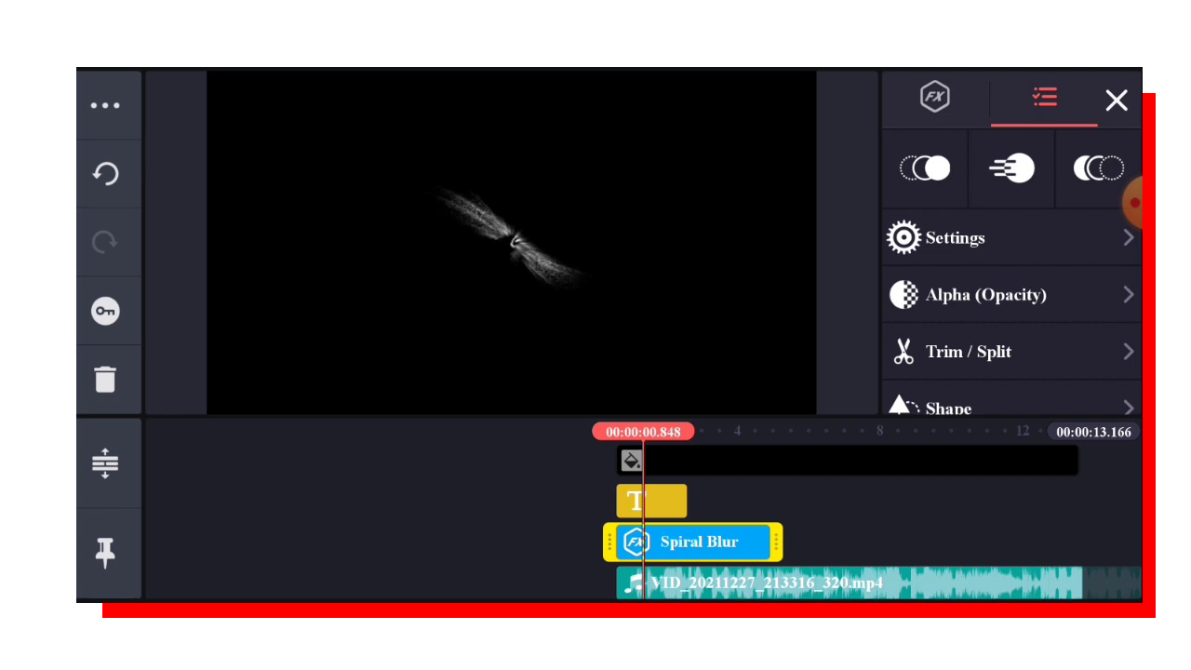
pyautogui.scroll(-1, 1013, 279)
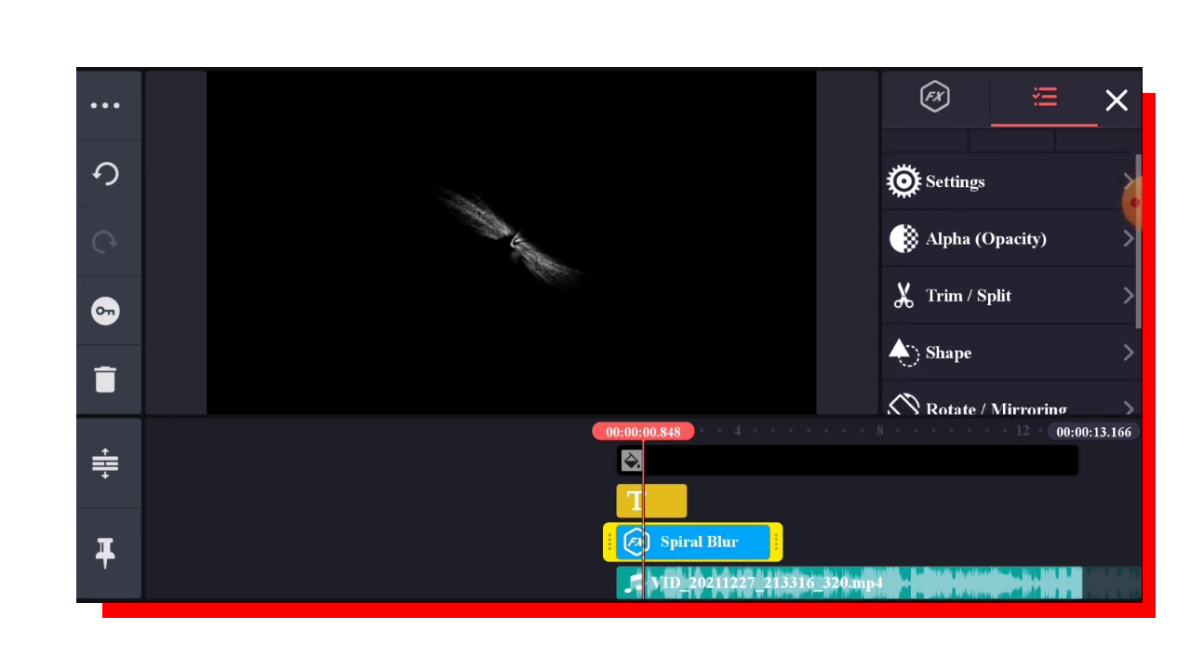
pyautogui.click(955, 200)
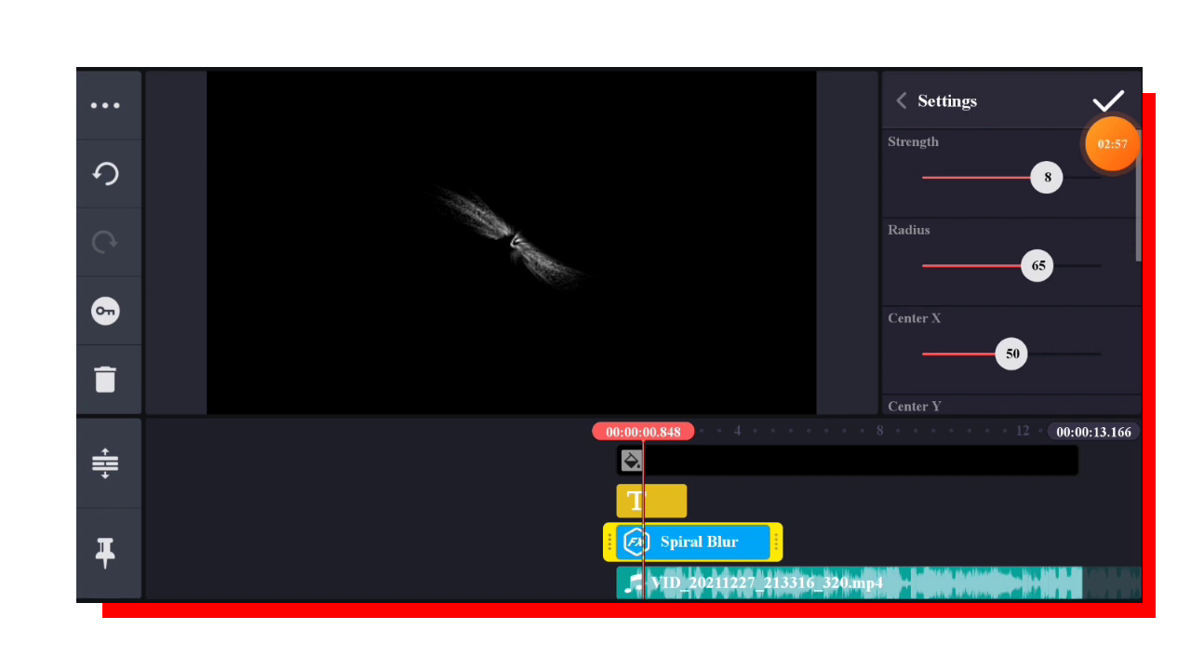
pyautogui.moveTo(1038, 265)
pyautogui.mouseDown()
pyautogui.moveTo(923, 265)
pyautogui.moveTo(1100, 284)
pyautogui.mouseUp()
pyautogui.scroll(-5, 1012, 279)
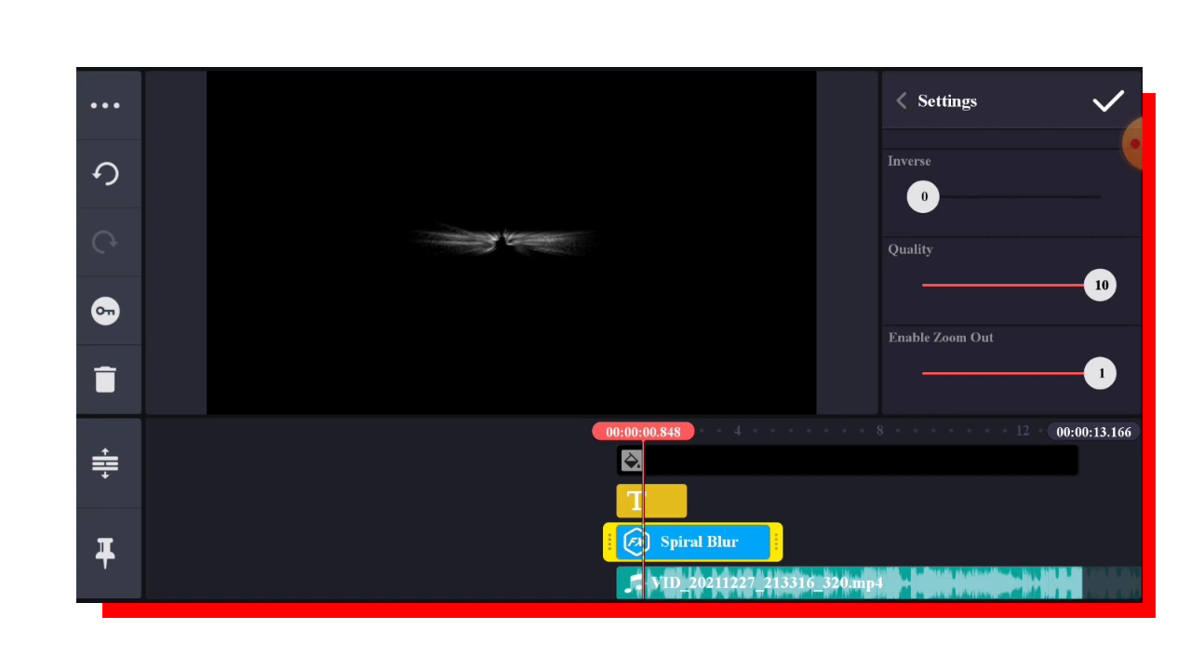
pyautogui.moveTo(1099, 373); pyautogui.dragTo(924, 373)
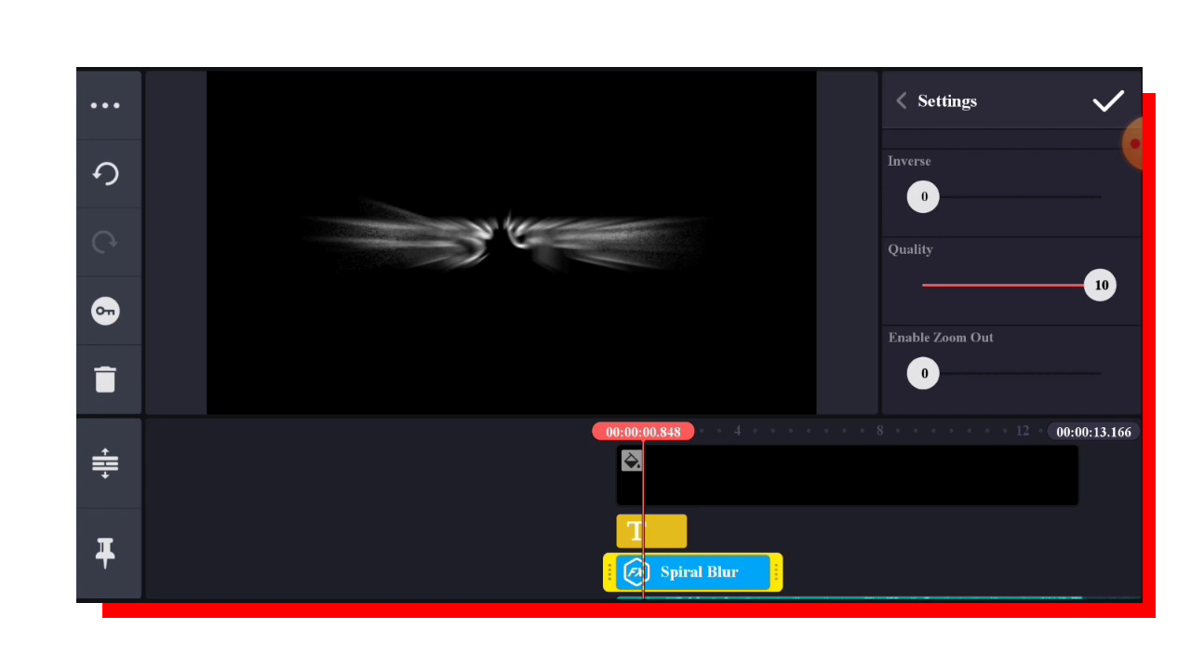
pyautogui.moveTo(775, 571); pyautogui.dragTo(642, 572)
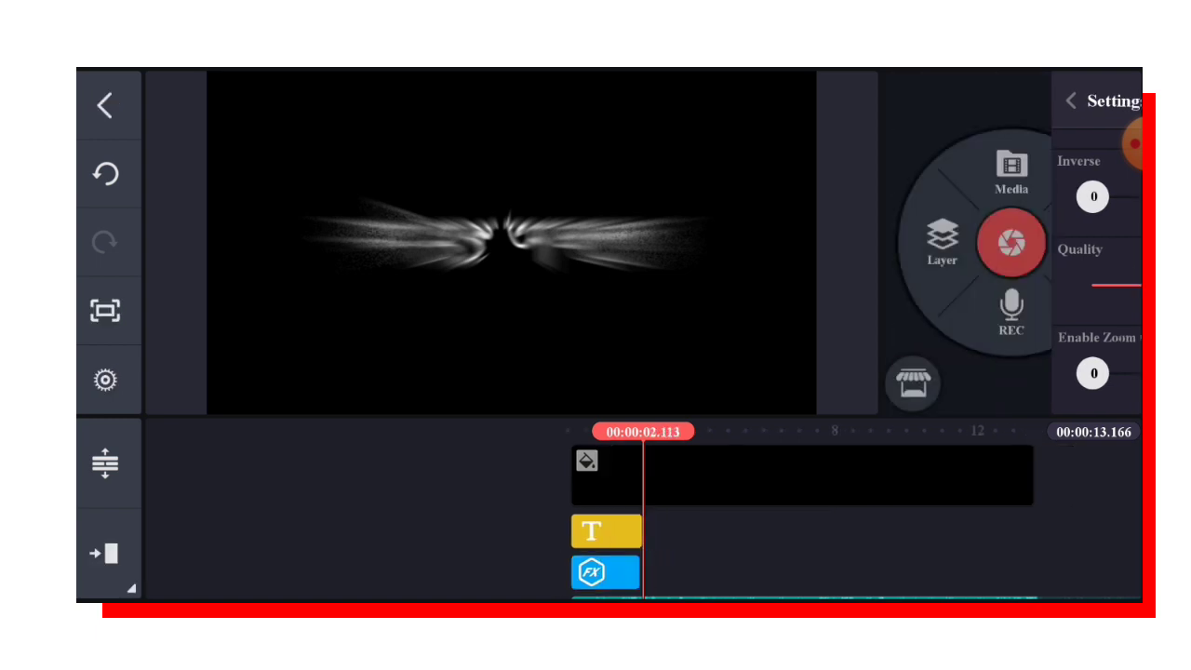
pyautogui.click(604, 531)
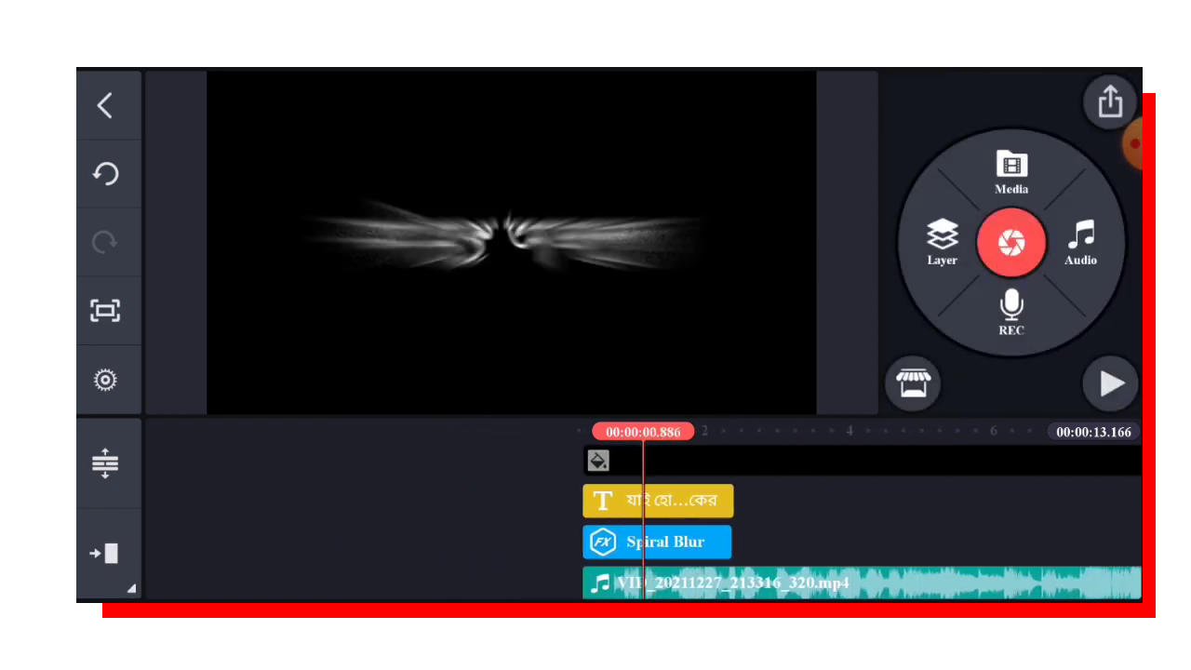
# Step: Set the Spiral Blur Center Y parameter to 66
pyautogui.click(657, 541)
pyautogui.click(958, 232)
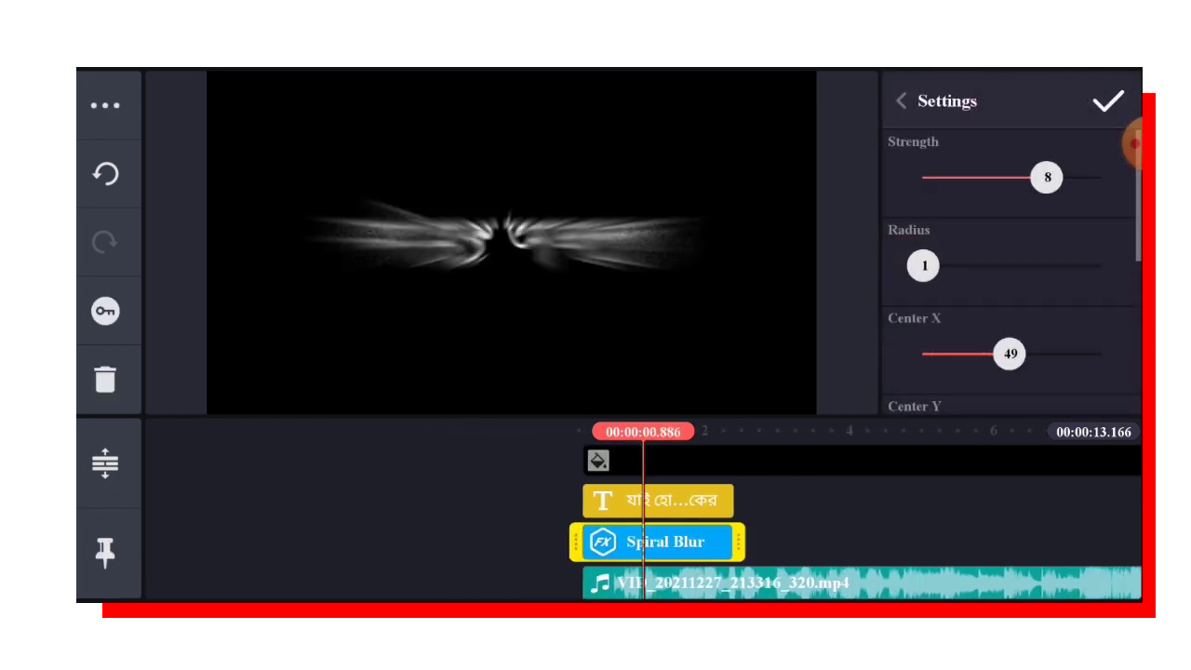
pyautogui.scroll(-5, 1010, 279)
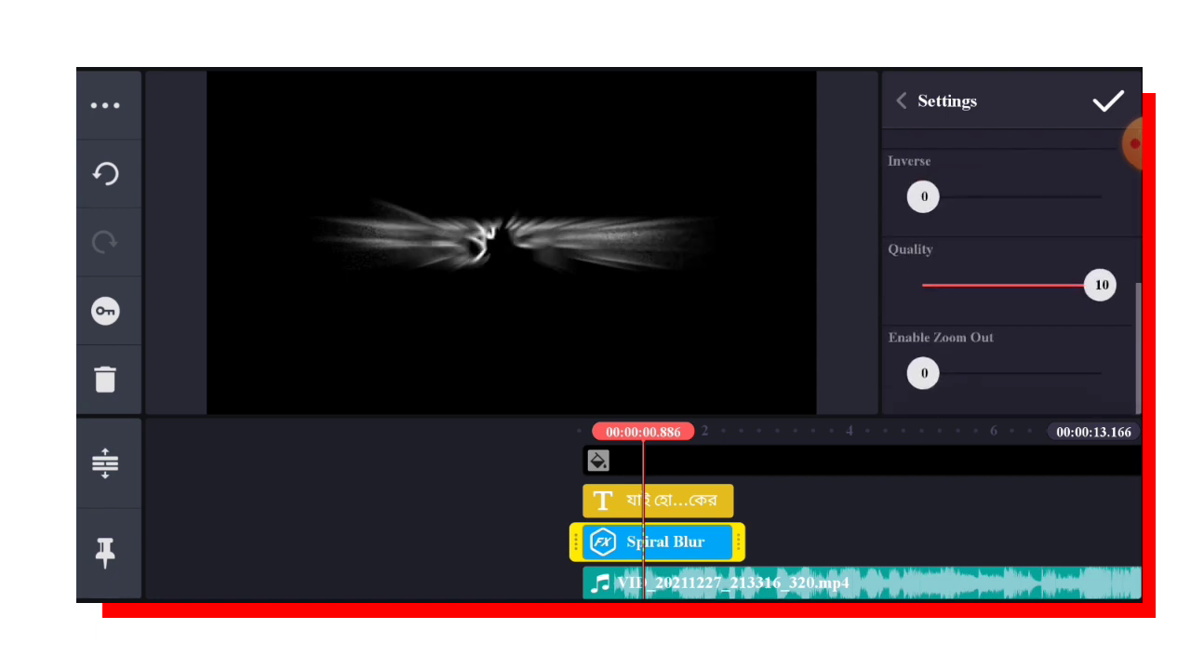
pyautogui.scroll(5, 1009, 279)
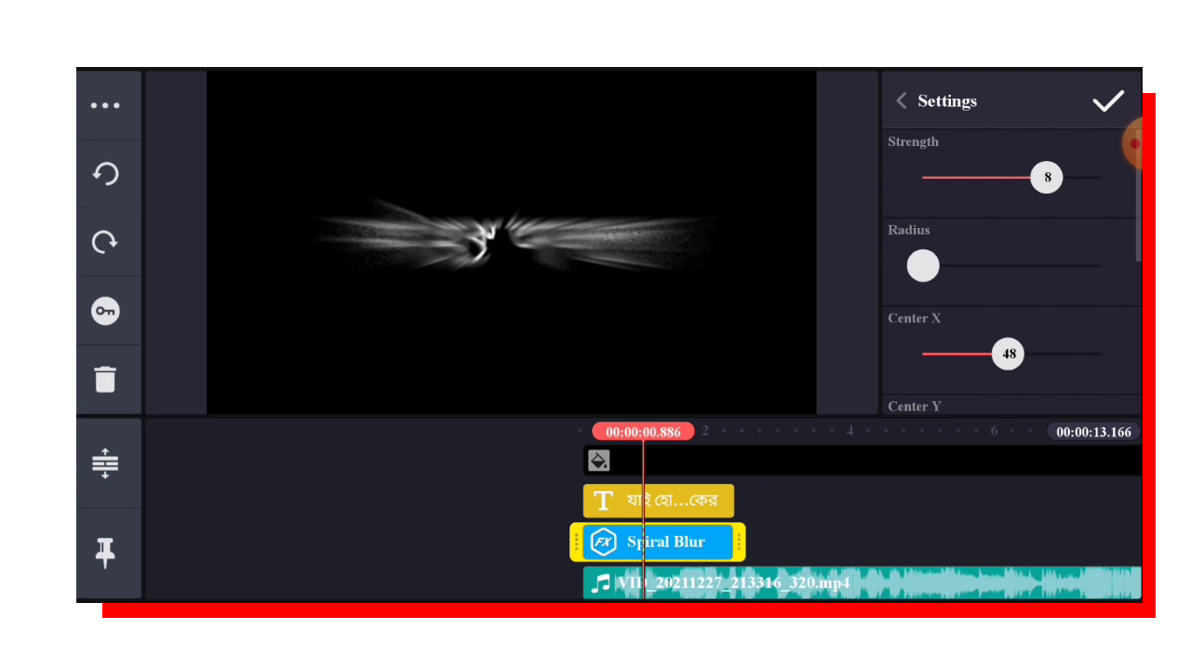
pyautogui.scroll(-1, 1010, 280)
pyautogui.moveTo(1011, 380); pyautogui.dragTo(1033, 380)
# Step: Keyframe the Spiral Blur effect at a slightly later playhead position
pyautogui.click(1107, 100)
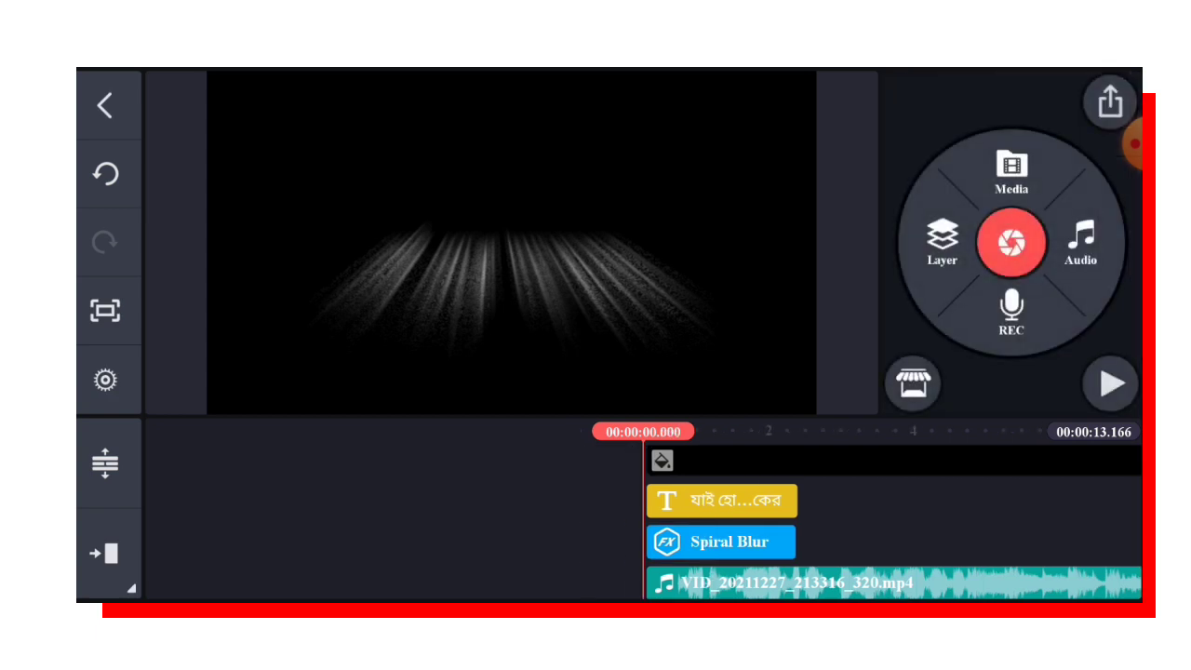
pyautogui.click(372, 521)
pyautogui.click(721, 542)
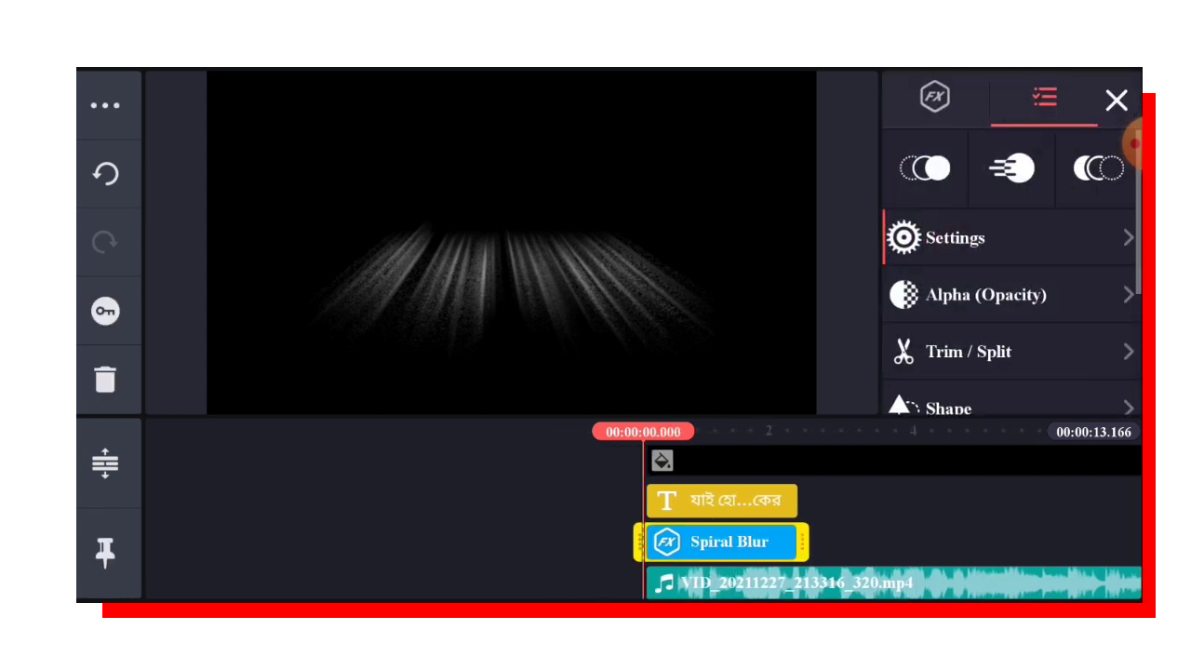
pyautogui.click(106, 310)
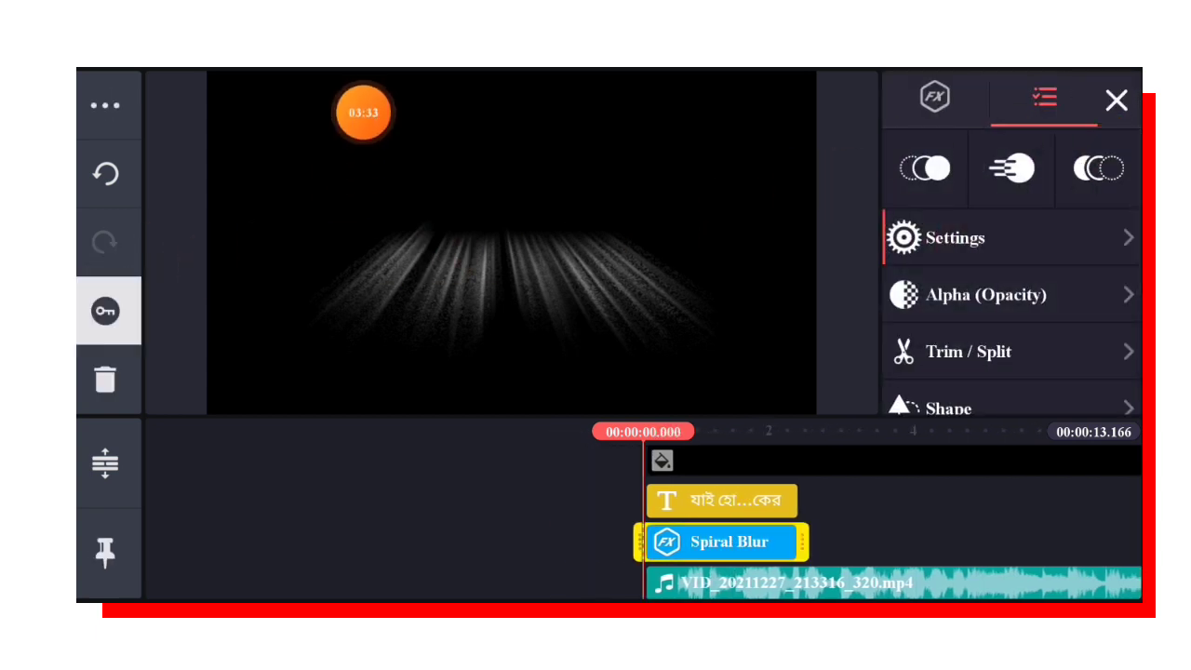
pyautogui.moveTo(837, 521); pyautogui.dragTo(681, 521)
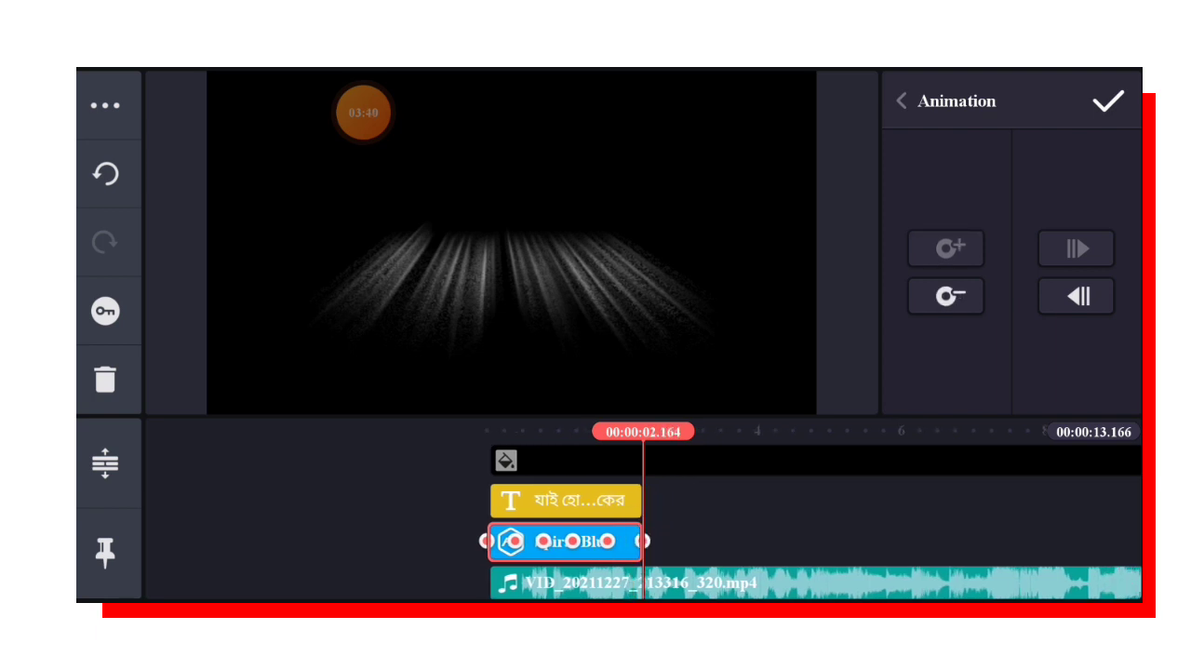
pyautogui.click(1107, 101)
# Step: Scrub through the Spiral Blur layer to preview the sweeping light rays
pyautogui.click(837, 582)
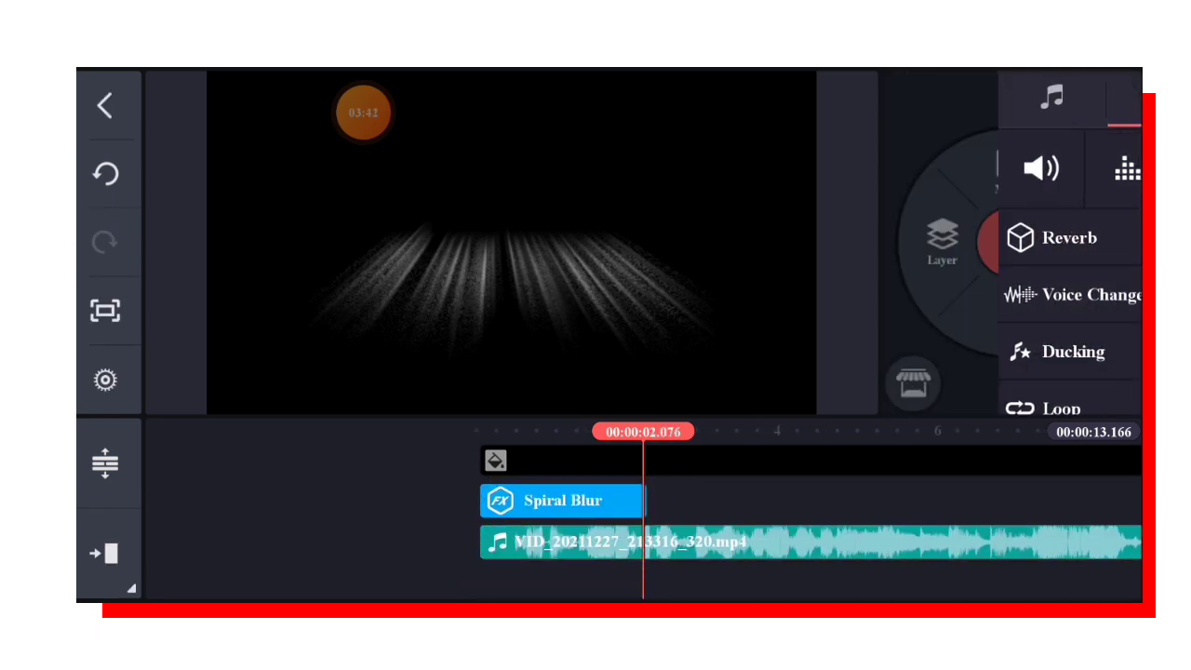
pyautogui.click(558, 501)
pyautogui.moveTo(652, 541); pyautogui.dragTo(786, 541)
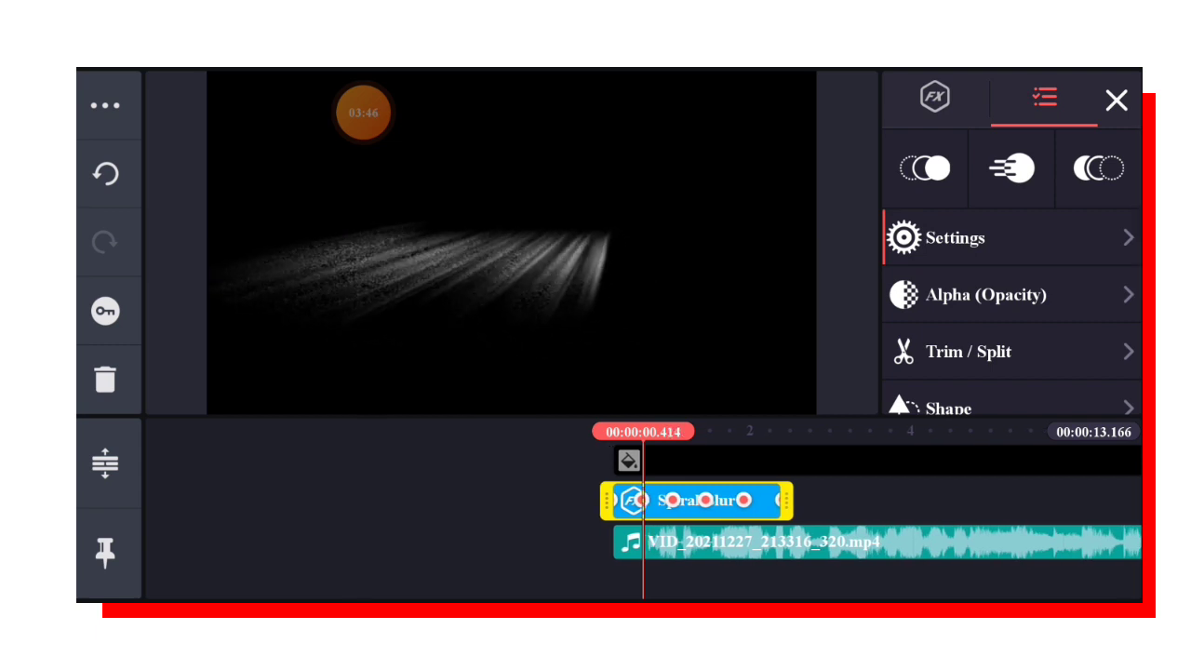
pyautogui.moveTo(837, 542); pyautogui.dragTo(808, 541)
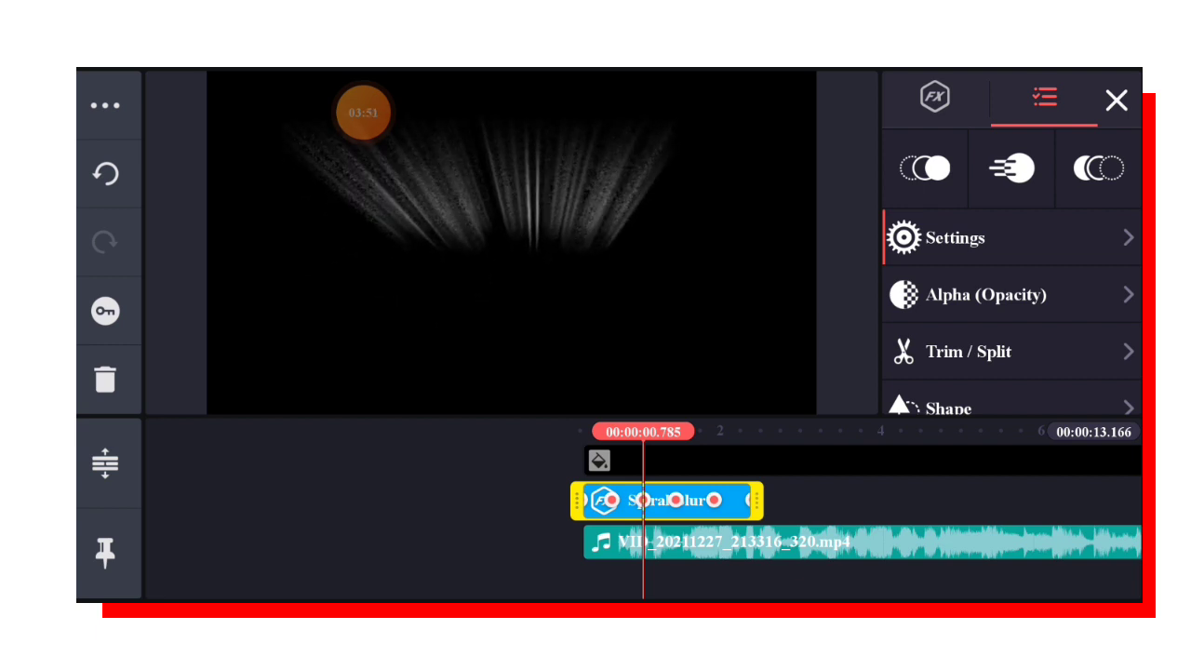
pyautogui.moveTo(837, 542); pyautogui.dragTo(806, 541)
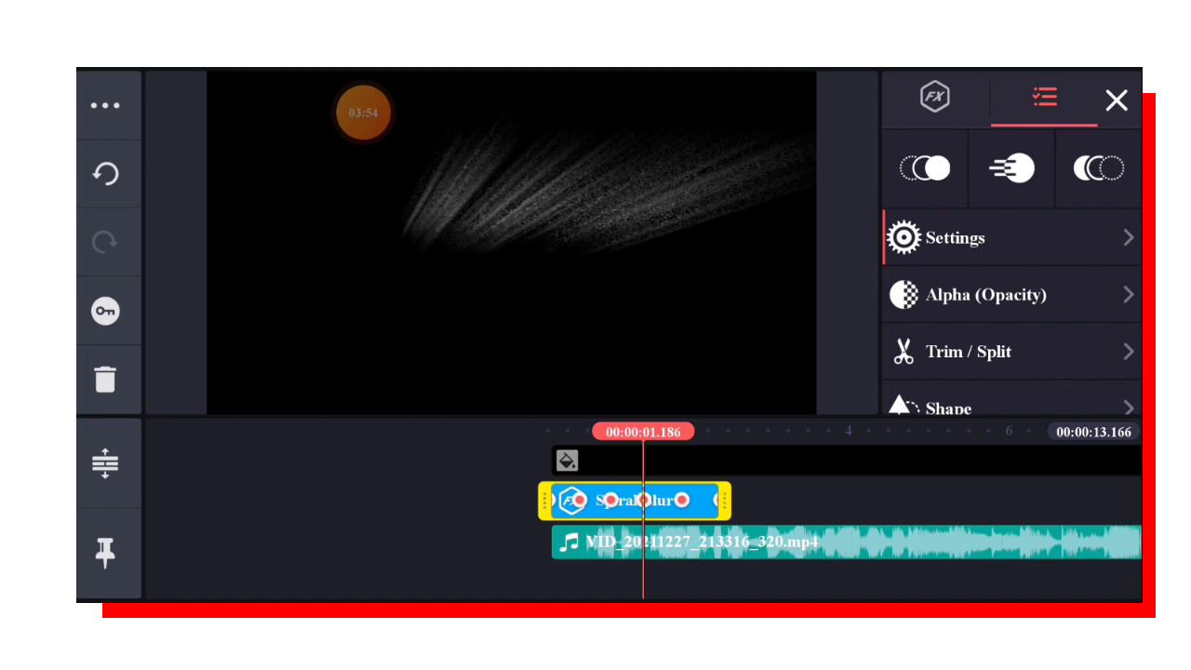
pyautogui.moveTo(837, 542); pyautogui.dragTo(795, 542)
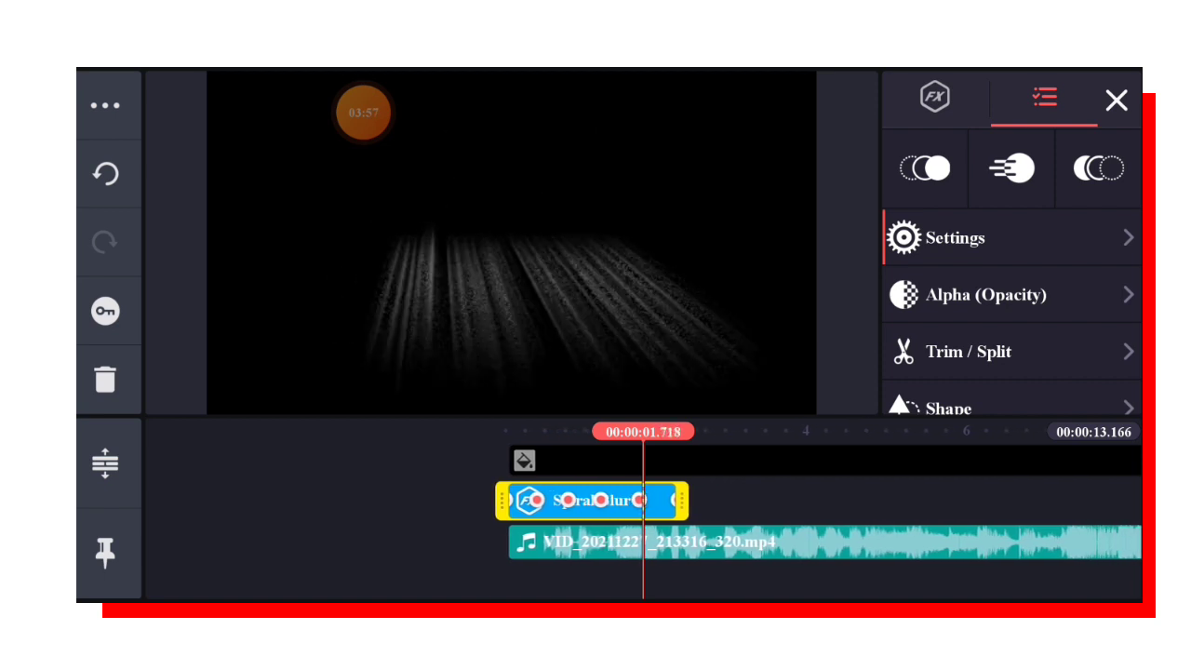
pyautogui.moveTo(837, 541); pyautogui.dragTo(802, 541)
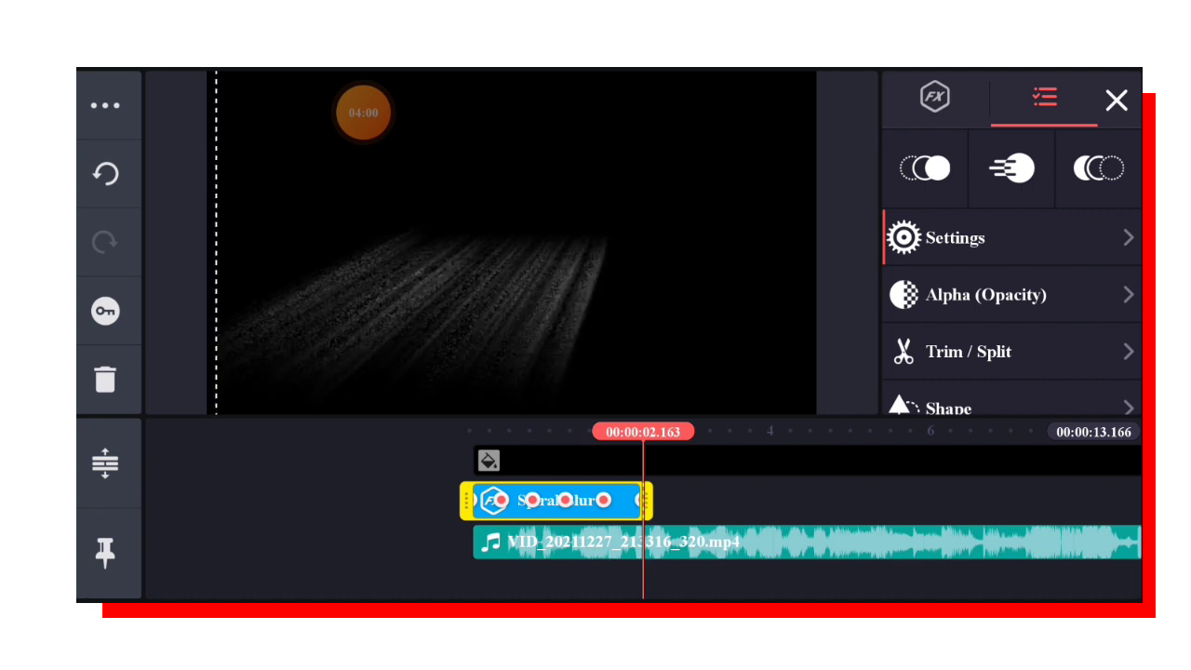
# Step: Play the video from the beginning, then stop playback
pyautogui.click(372, 577)
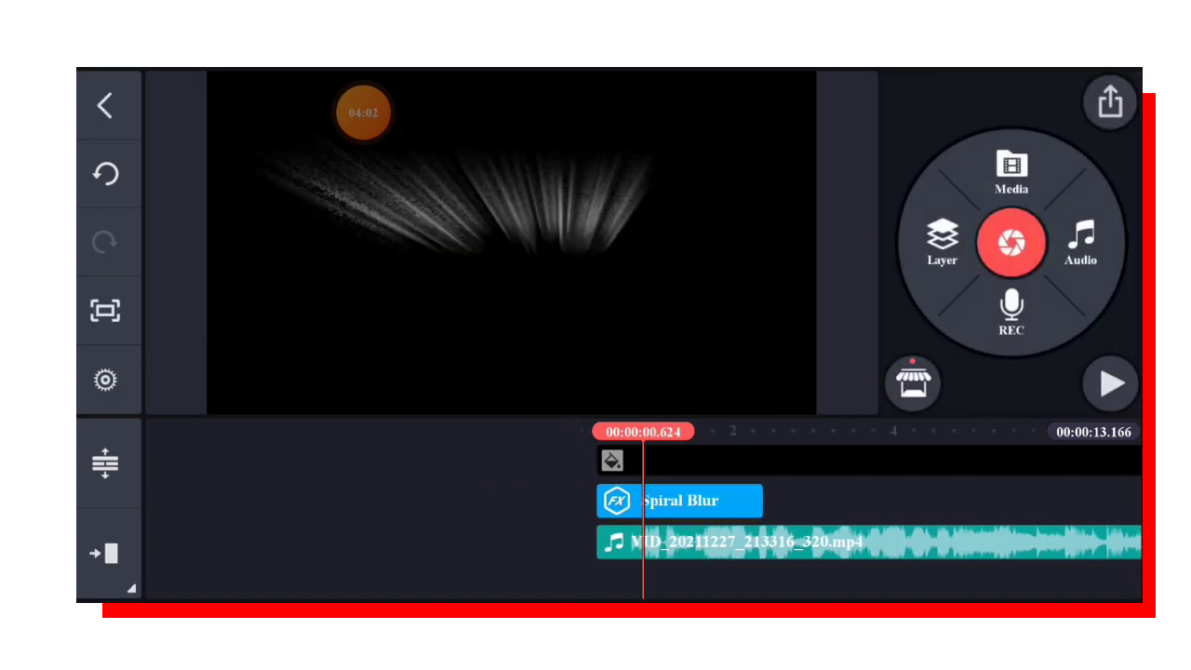
pyautogui.moveTo(651, 542); pyautogui.dragTo(818, 541)
pyautogui.click(1110, 383)
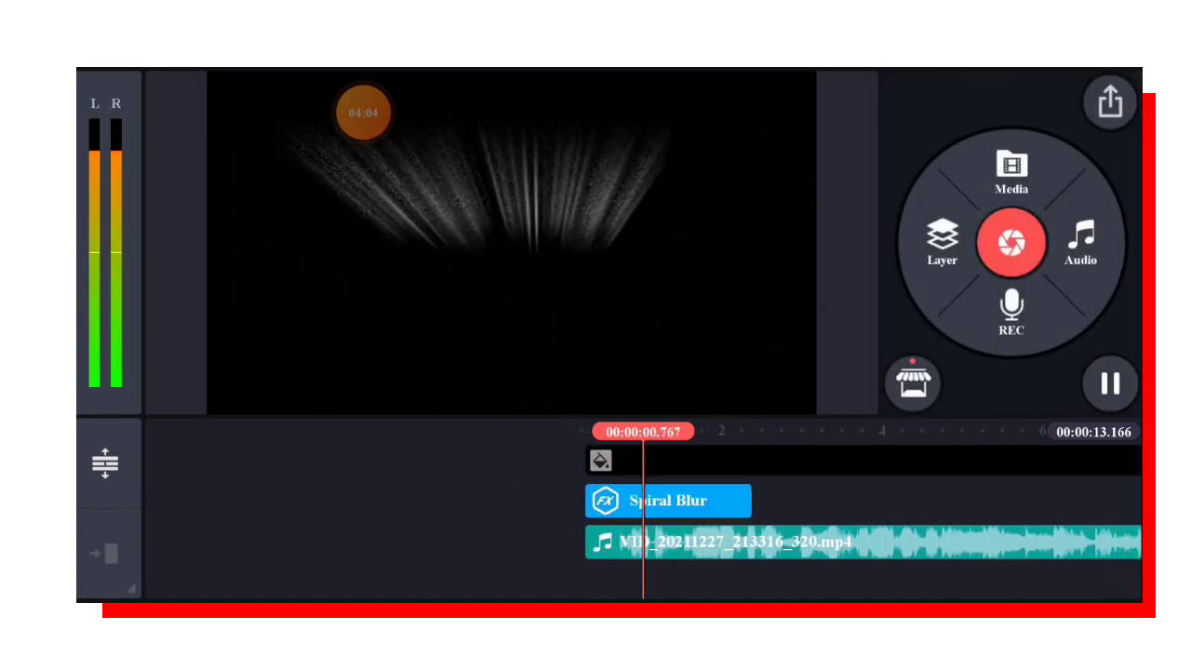
pyautogui.click(1110, 384)
pyautogui.moveTo(651, 521); pyautogui.dragTo(782, 549)
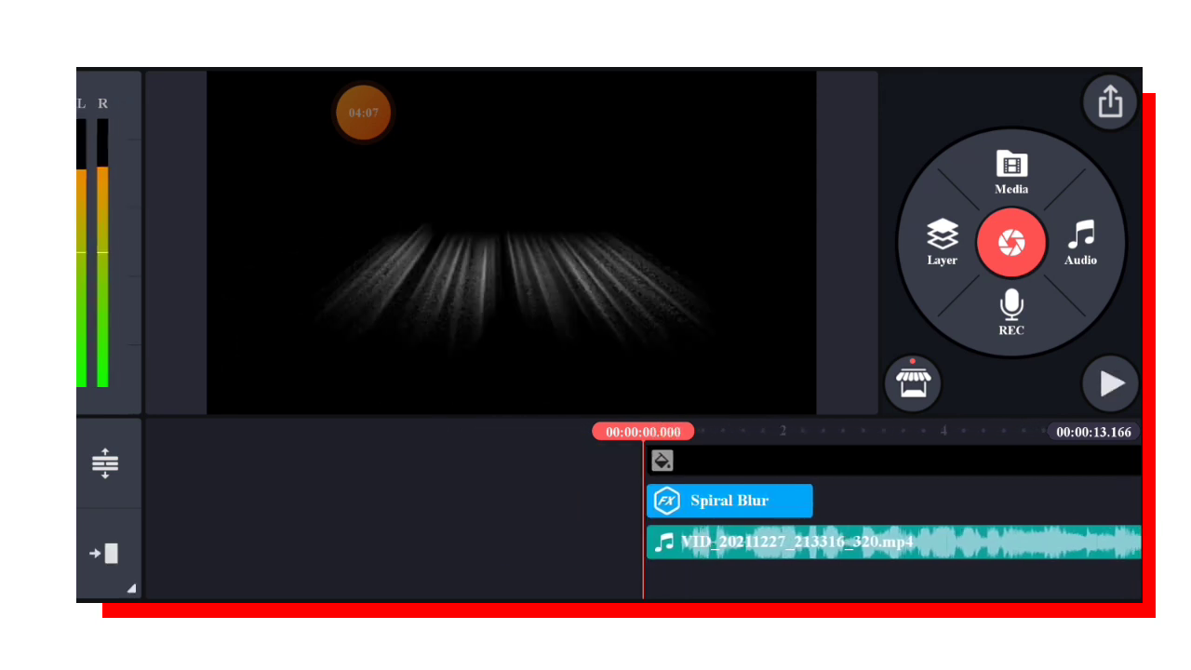
# Step: Duplicate the Bengali lyric text layer
pyautogui.click(670, 530)
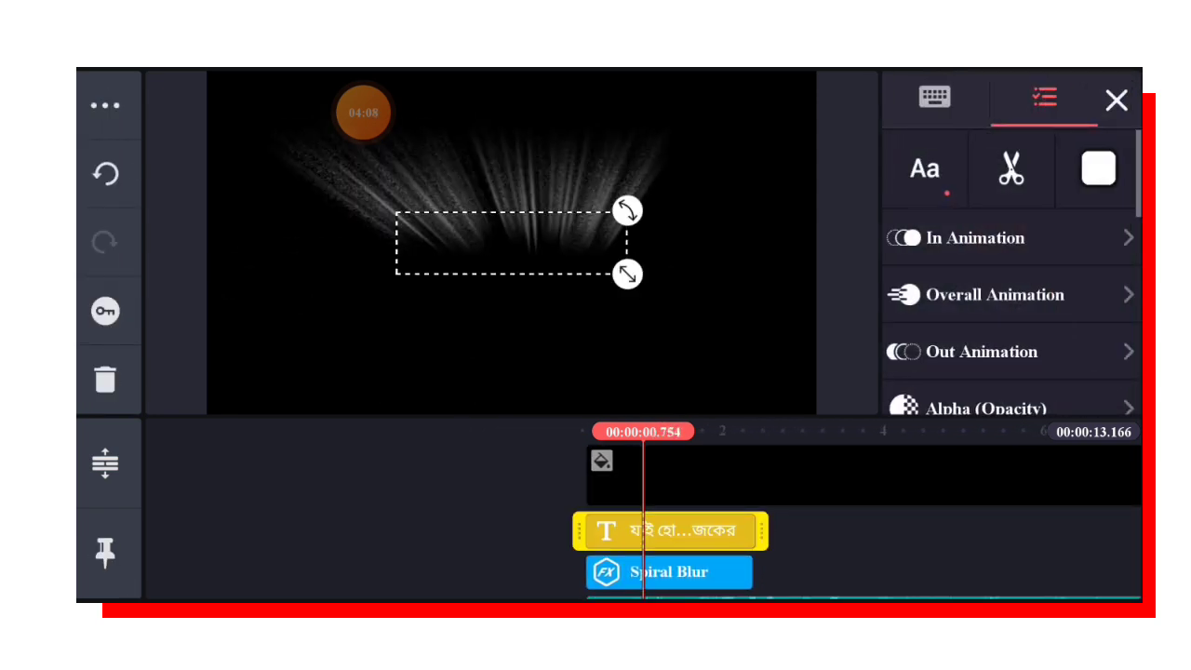
pyautogui.click(1117, 98)
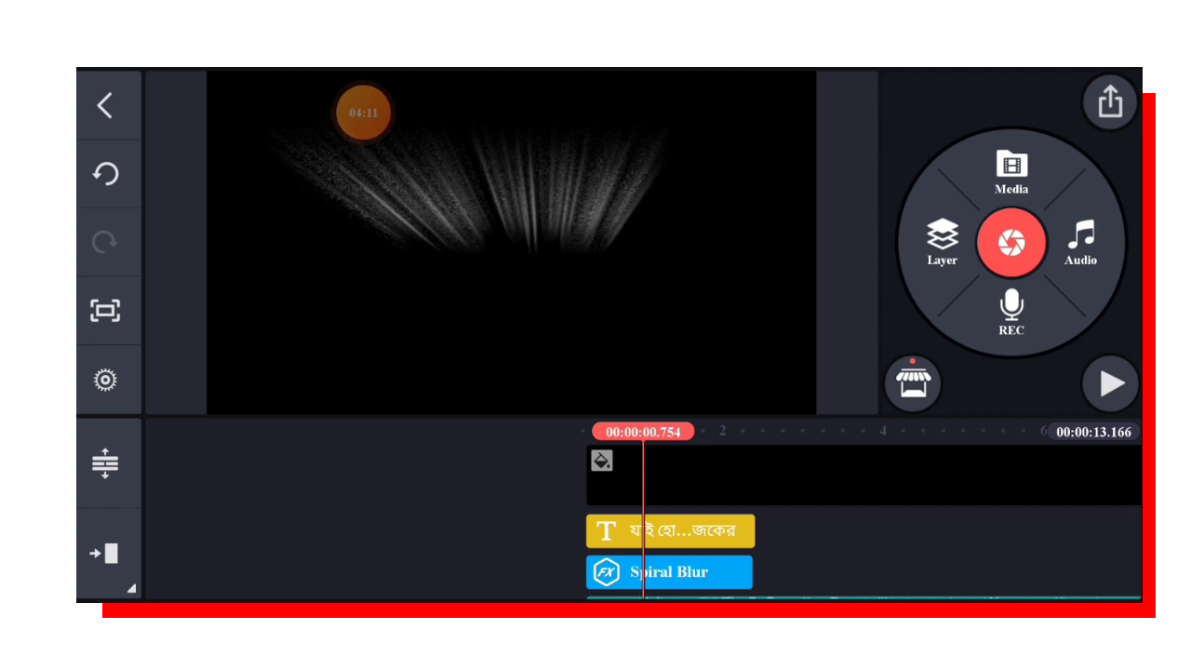
pyautogui.click(669, 530)
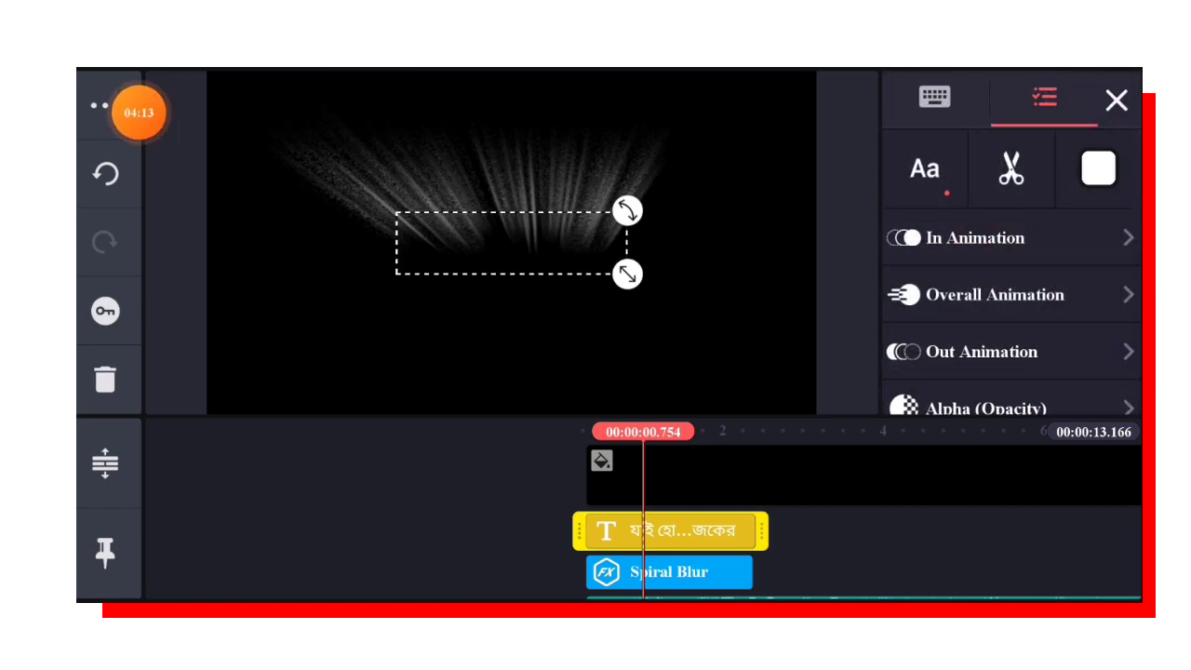
pyautogui.click(105, 105)
pyautogui.click(276, 97)
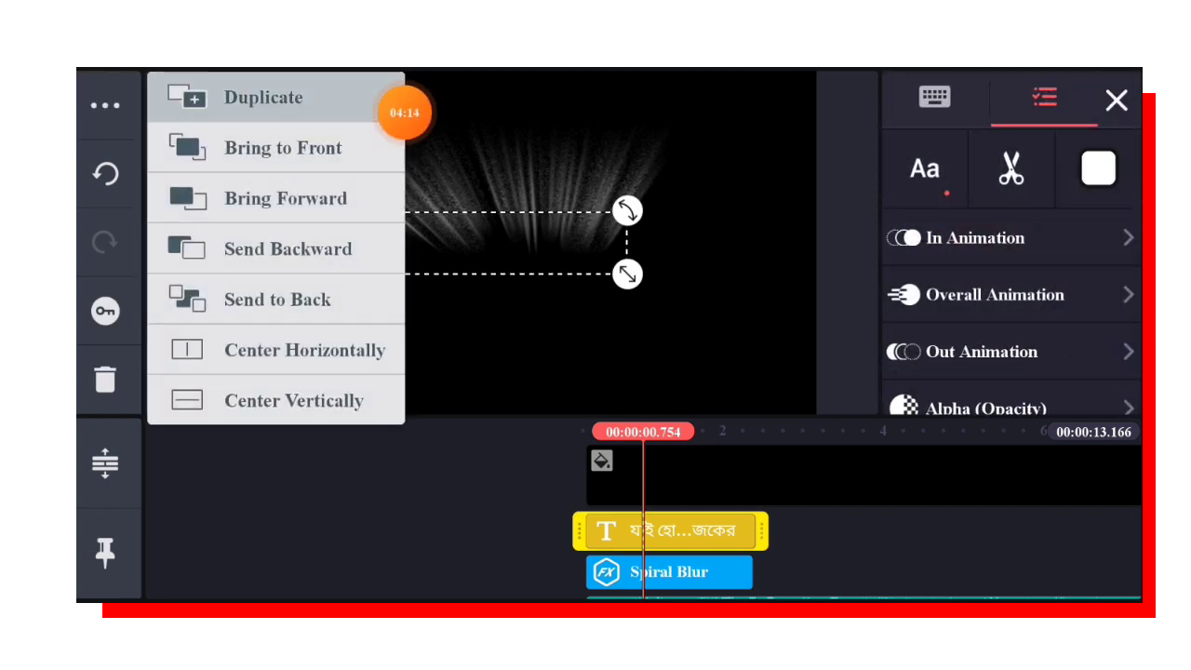
pyautogui.click(1116, 100)
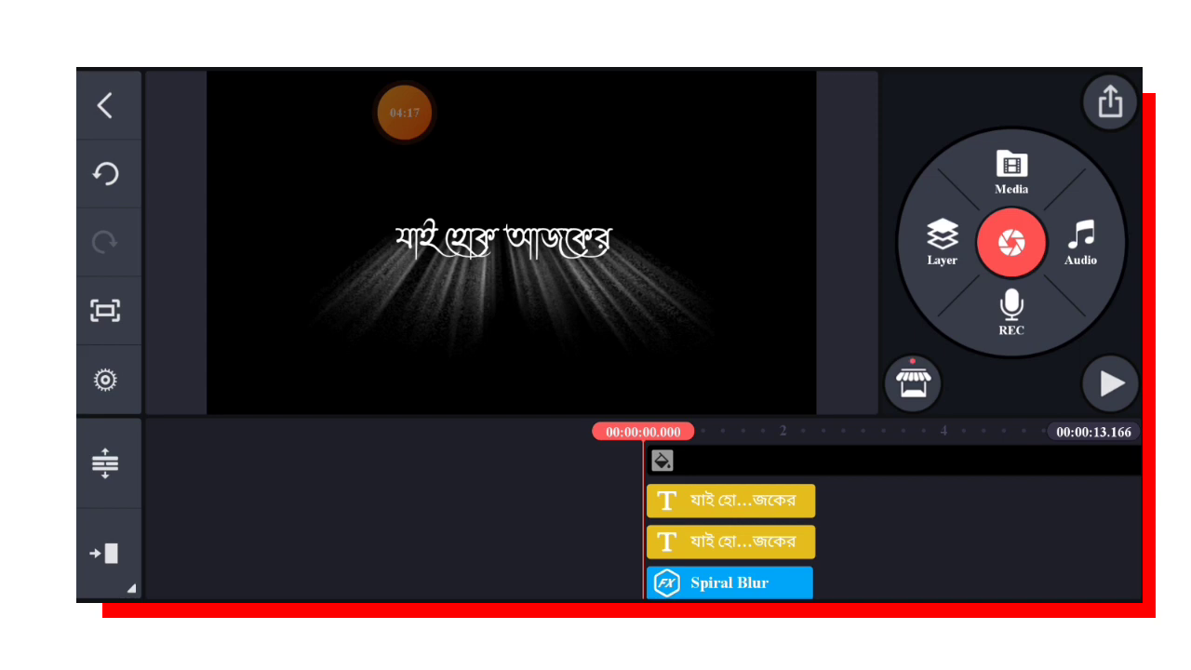
pyautogui.moveTo(837, 521); pyautogui.dragTo(605, 521)
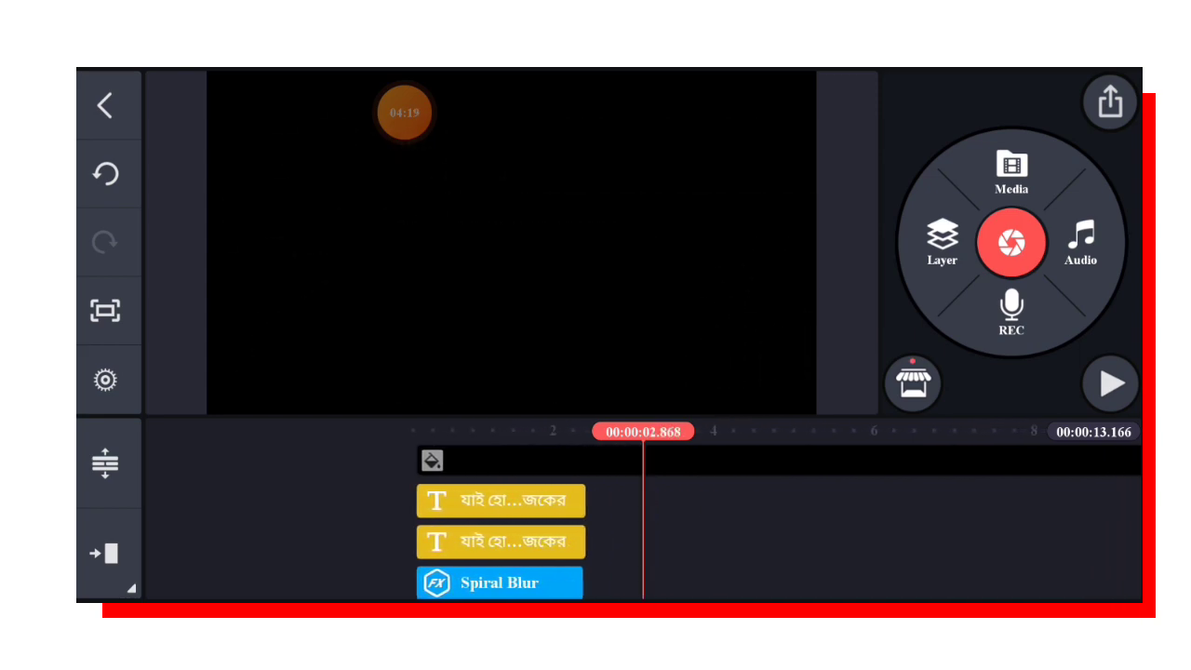
pyautogui.moveTo(698, 540); pyautogui.dragTo(833, 539)
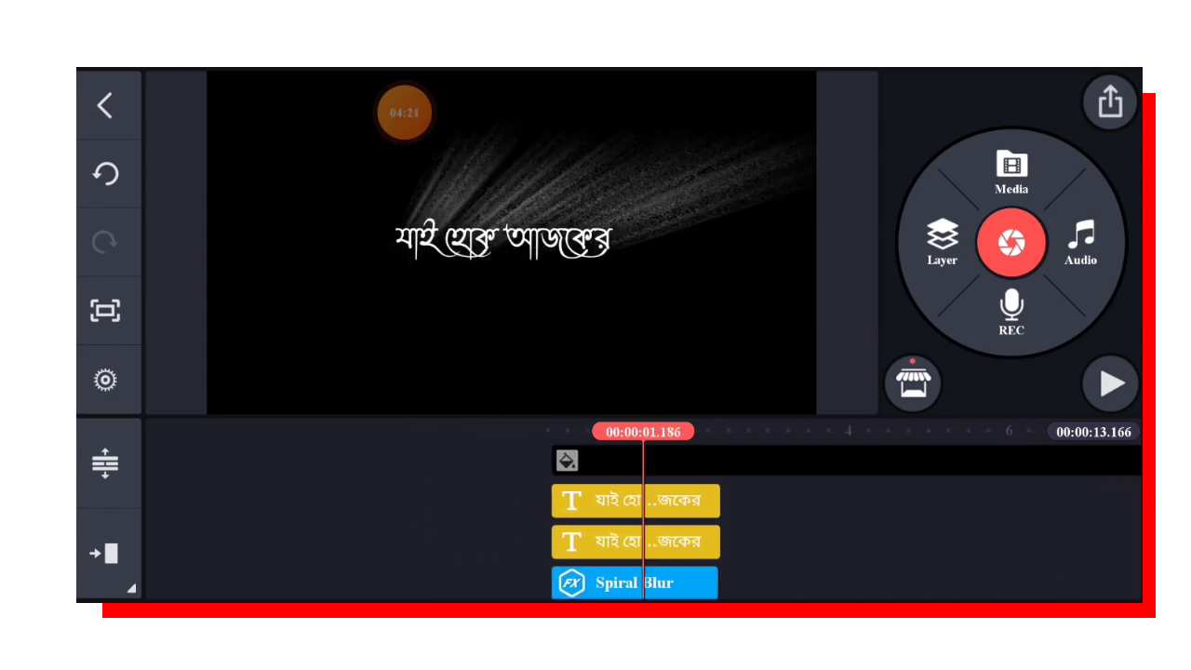
# Step: Move the copied text to about 3 seconds and retype it as 'shanai'
pyautogui.click(635, 541)
pyautogui.click(105, 105)
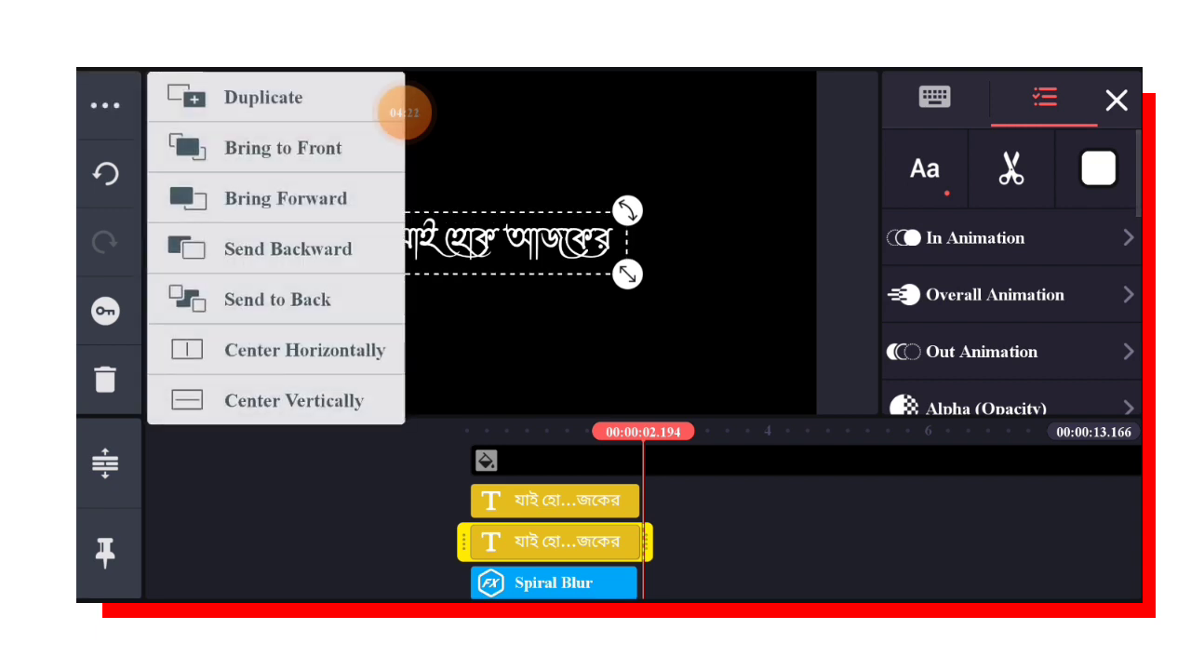
pyautogui.click(270, 98)
pyautogui.moveTo(555, 542); pyautogui.dragTo(665, 541)
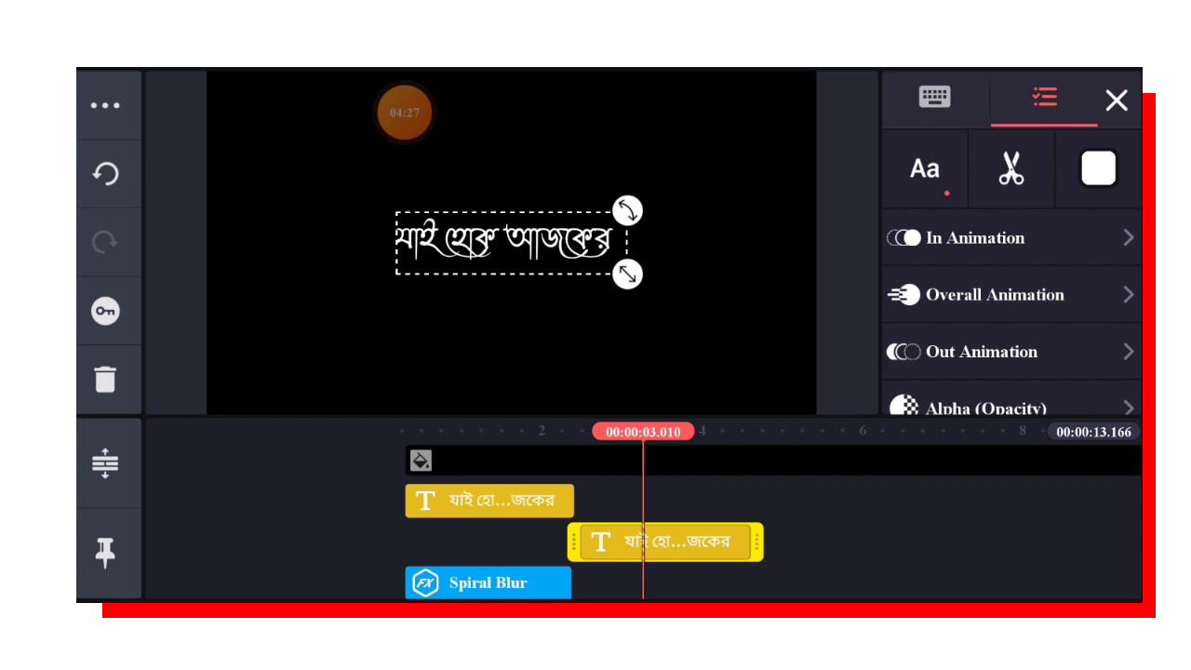
pyautogui.click(934, 96)
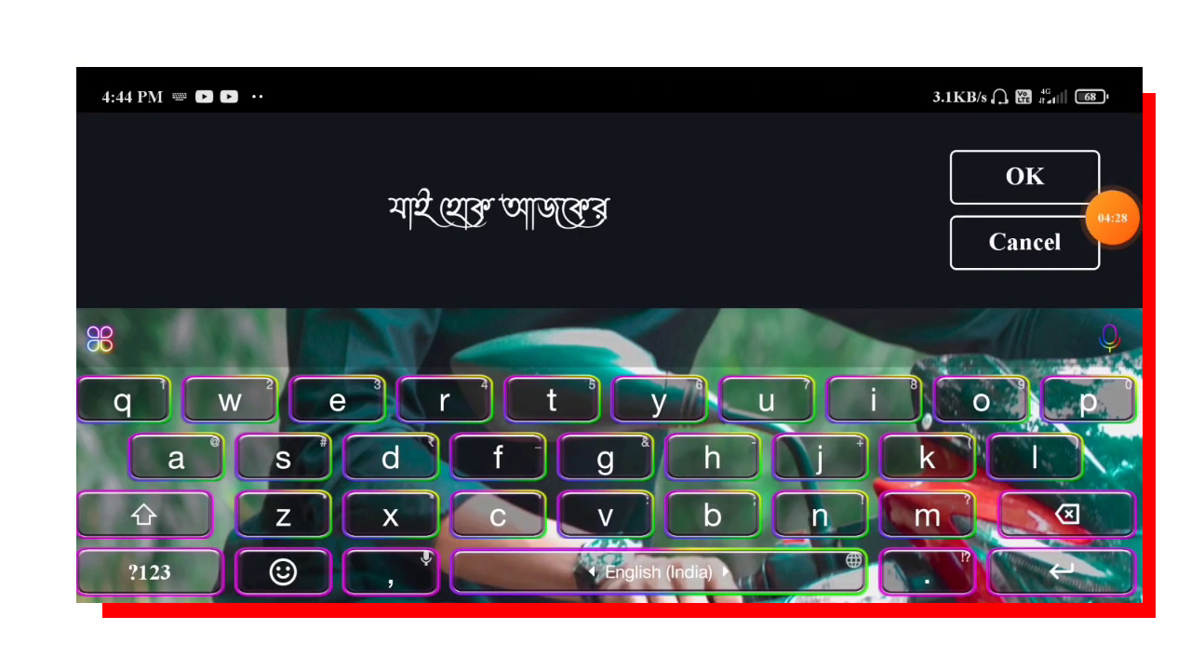
pyautogui.press('BackSpace')
pyautogui.press('BackSpace')
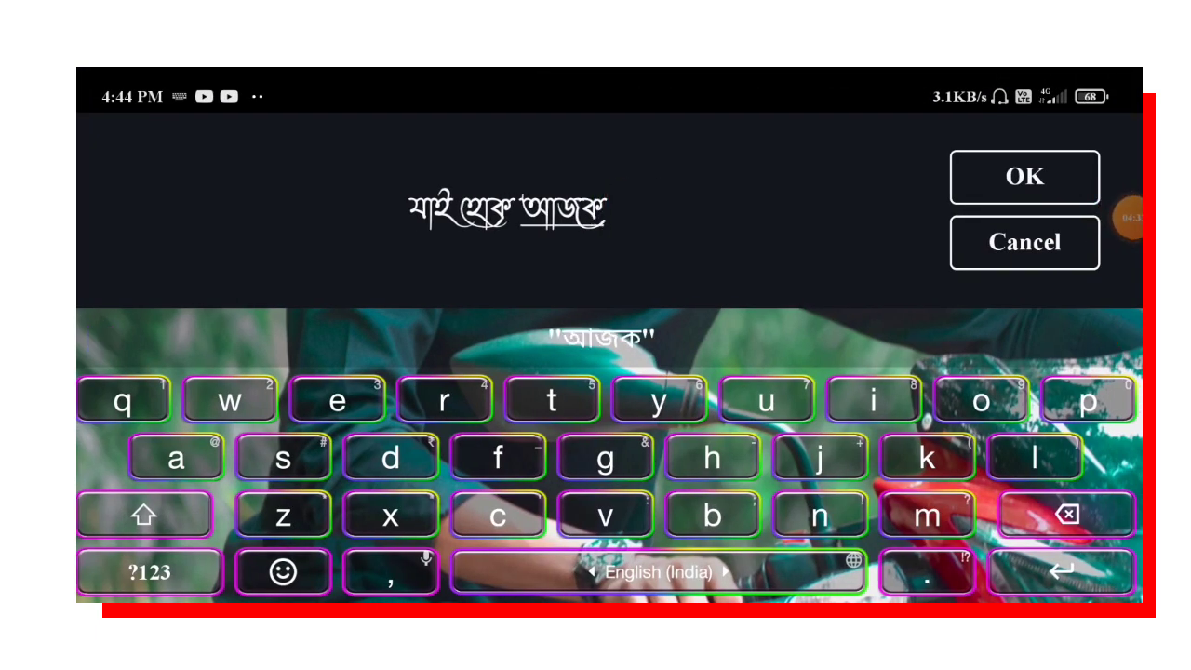
pyautogui.write('য')
pyautogui.press('BackSpace')
pyautogui.write('shajai')
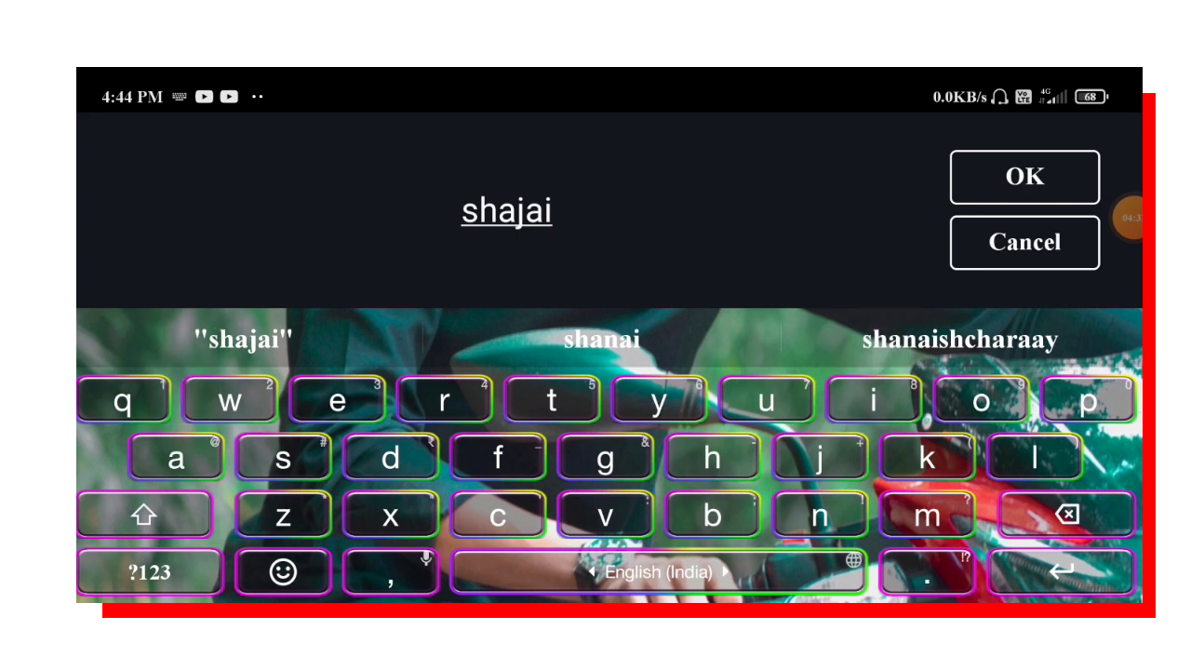
pyautogui.click(1025, 175)
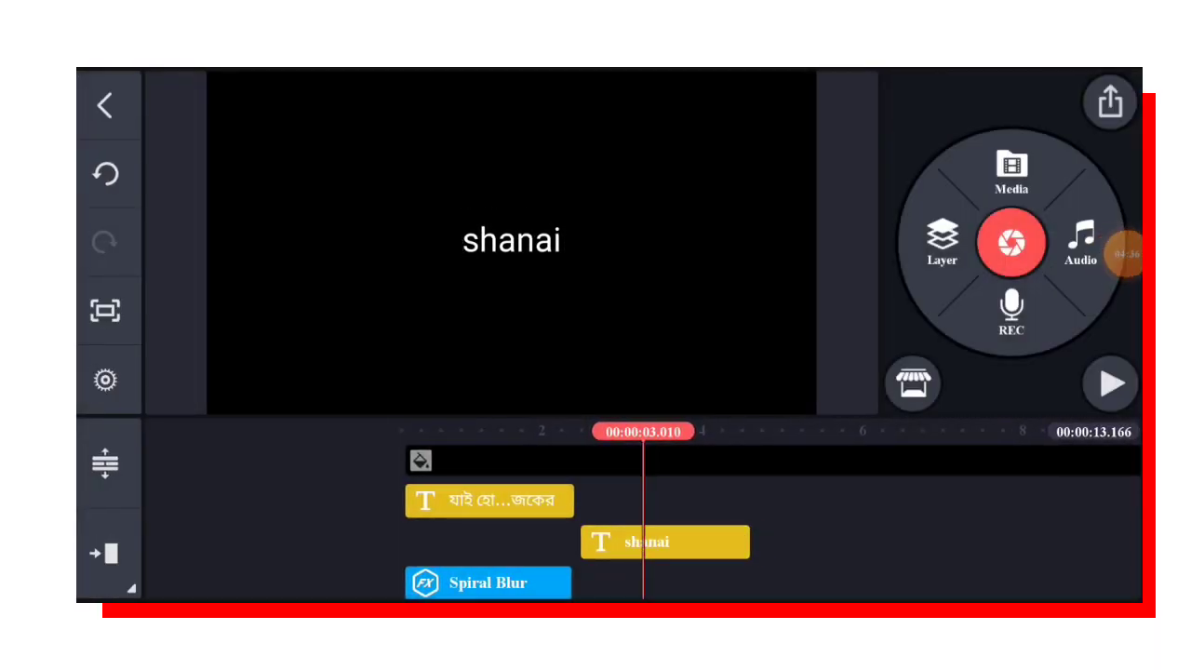
# Step: Duplicate the Spiral Blur effect layer and move the copy later in time
pyautogui.click(106, 106)
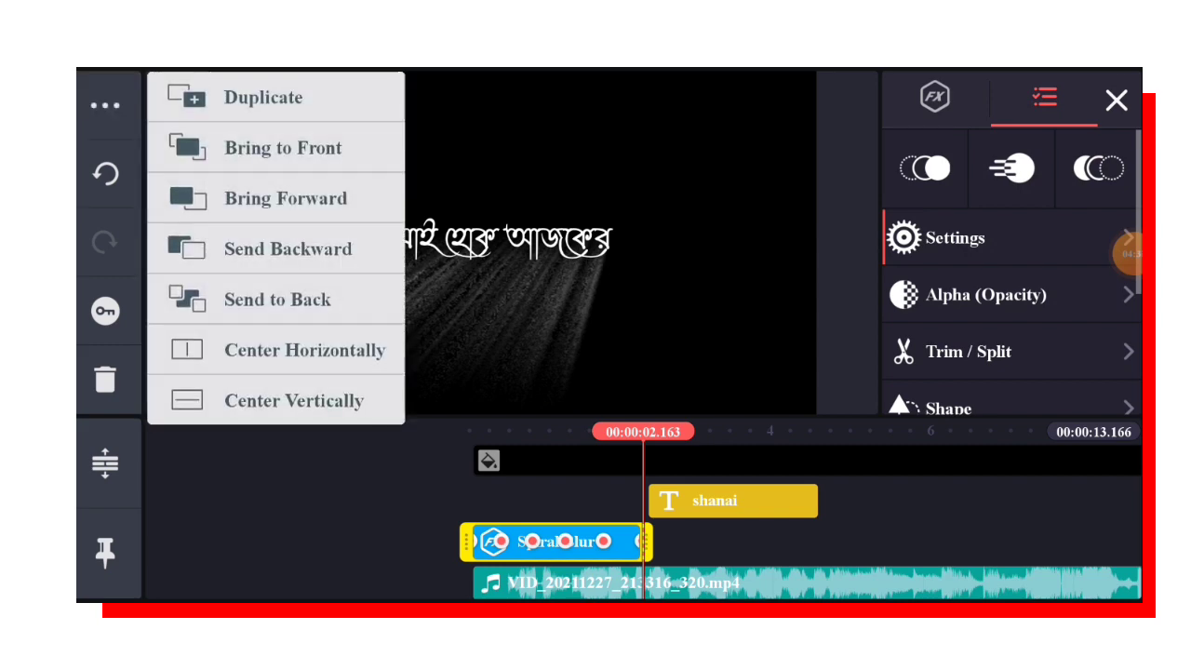
pyautogui.click(264, 97)
pyautogui.moveTo(555, 542); pyautogui.dragTo(725, 542)
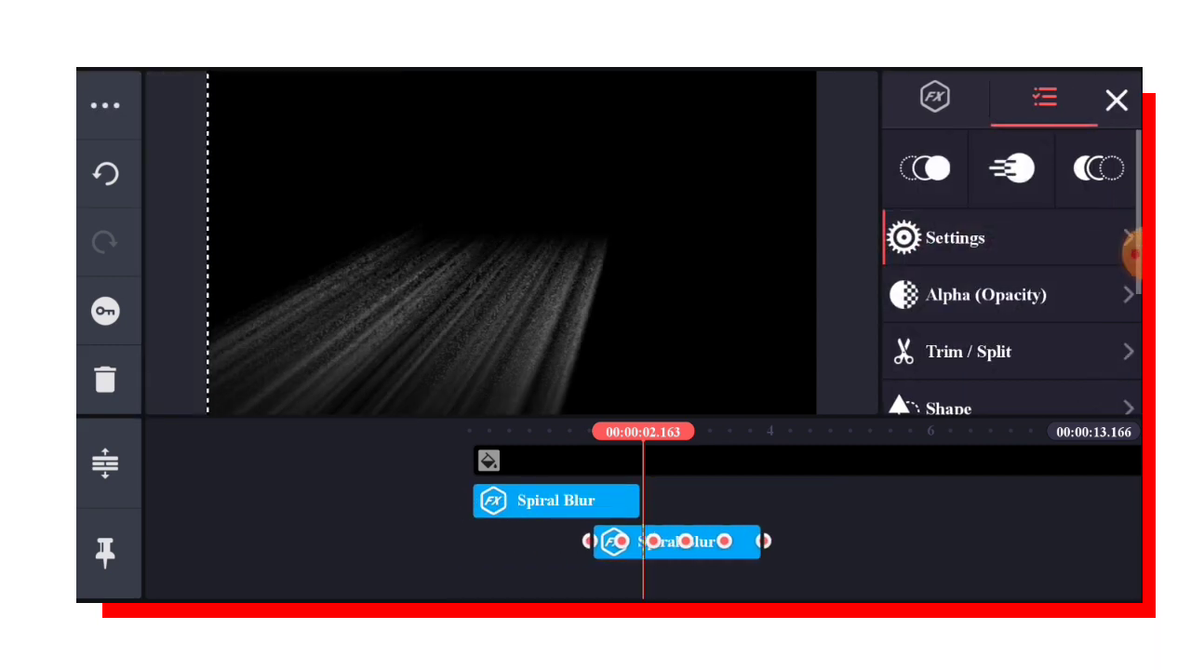
pyautogui.scroll(1, 652, 539)
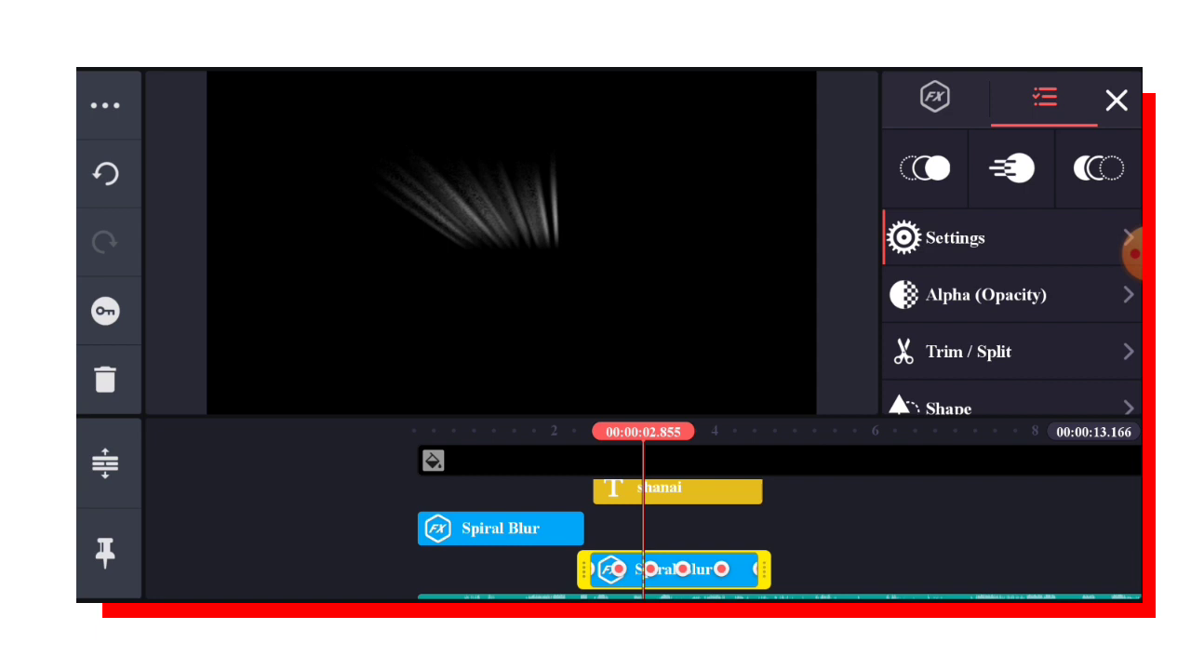
pyautogui.moveTo(837, 466); pyautogui.dragTo(797, 465)
pyautogui.click(837, 521)
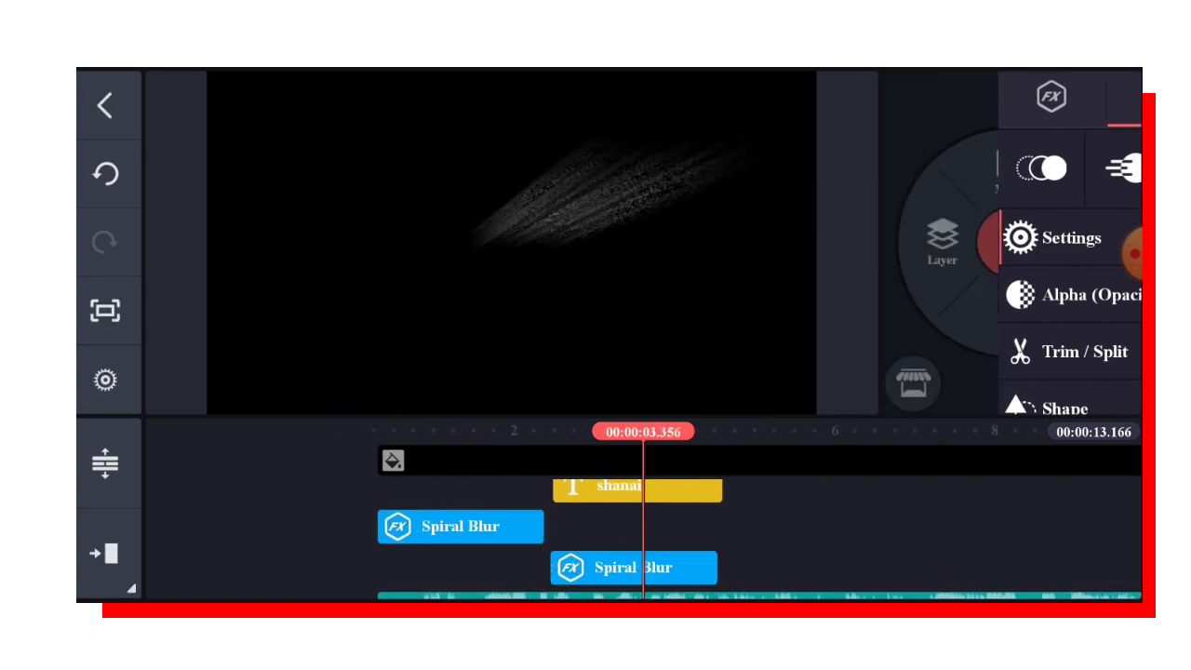
# Step: Duplicate the 'shanai' text layer and preview later in the video
pyautogui.click(637, 488)
pyautogui.click(105, 105)
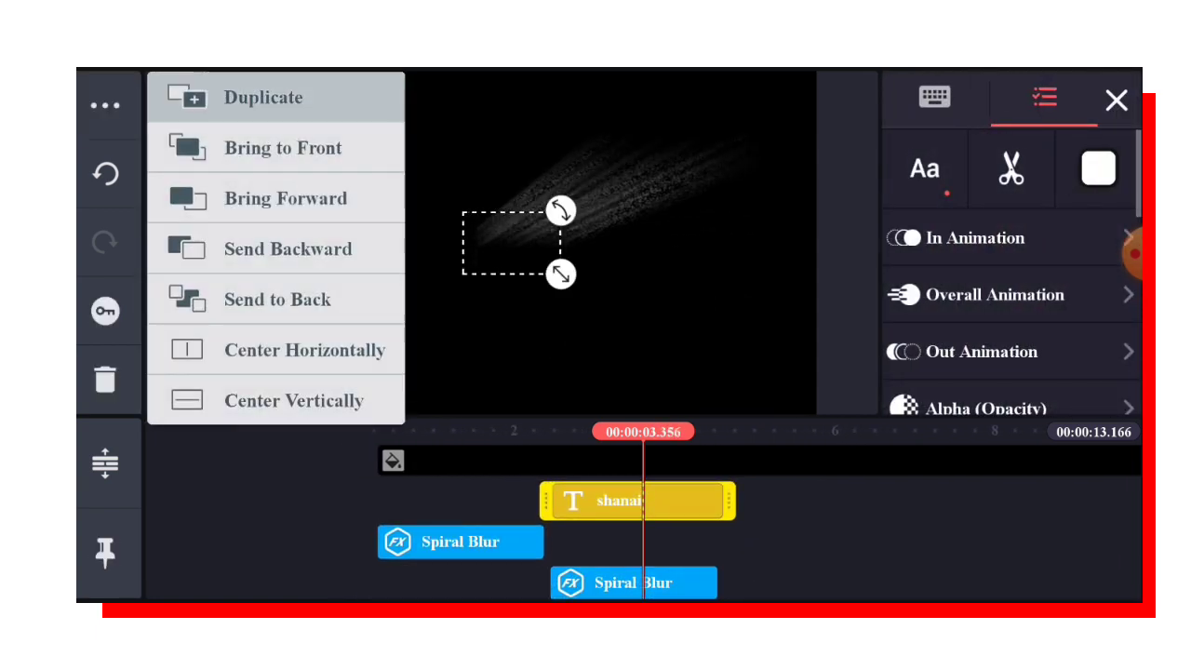
pyautogui.click(263, 96)
pyautogui.click(105, 105)
pyautogui.moveTo(651, 465); pyautogui.dragTo(828, 465)
pyautogui.moveTo(837, 521)
pyautogui.mouseDown()
pyautogui.moveTo(558, 521)
pyautogui.moveTo(908, 521)
pyautogui.mouseUp()
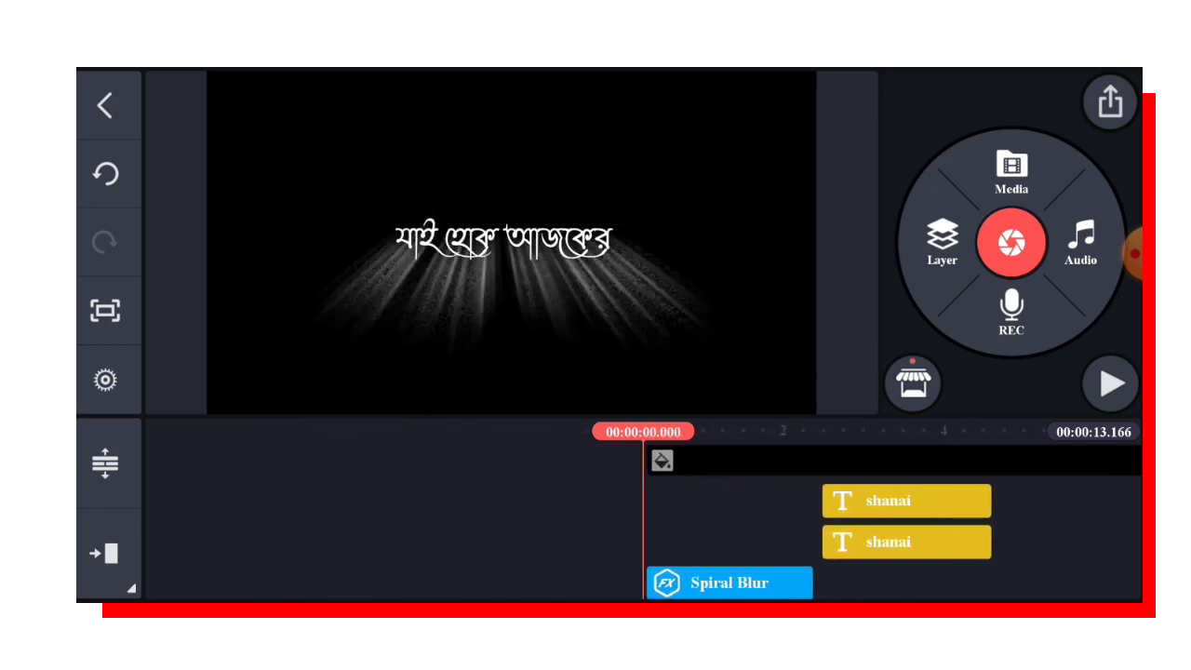
# Step: Add a Handwriting layer and settle on the soft brush after trying the pencil
pyautogui.click(943, 237)
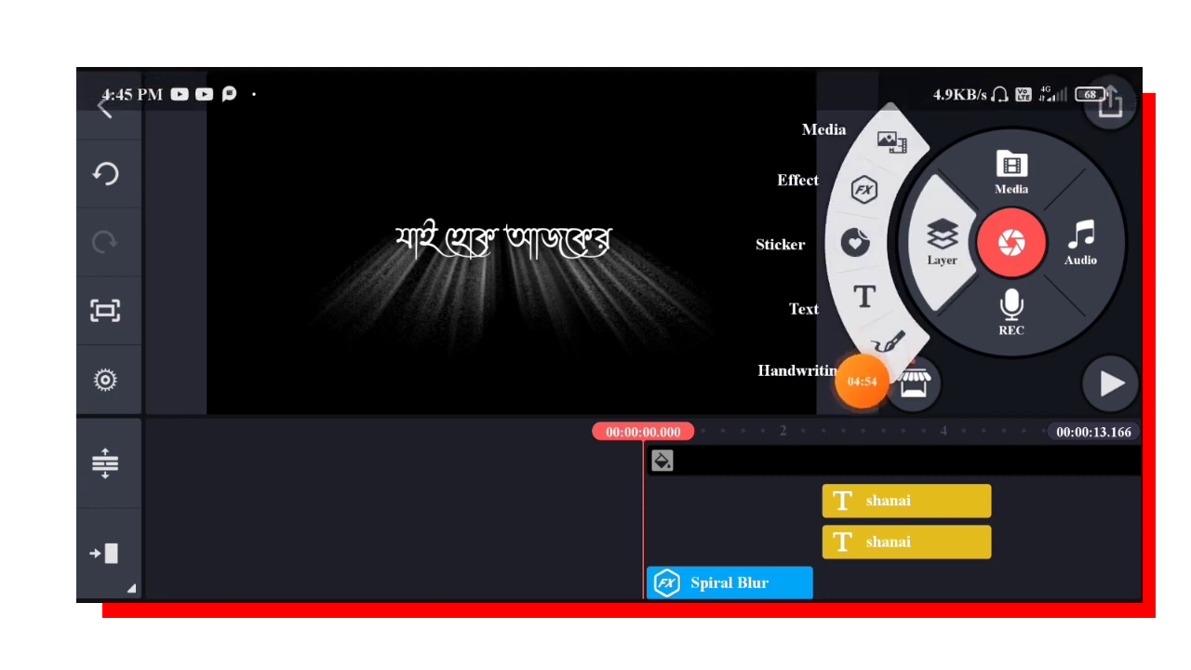
pyautogui.moveTo(1088, 113)
pyautogui.mouseDown()
pyautogui.moveTo(1111, 169)
pyautogui.moveTo(1031, 210)
pyautogui.moveTo(945, 187)
pyautogui.moveTo(1112, 112)
pyautogui.mouseUp()
pyautogui.click(942, 238)
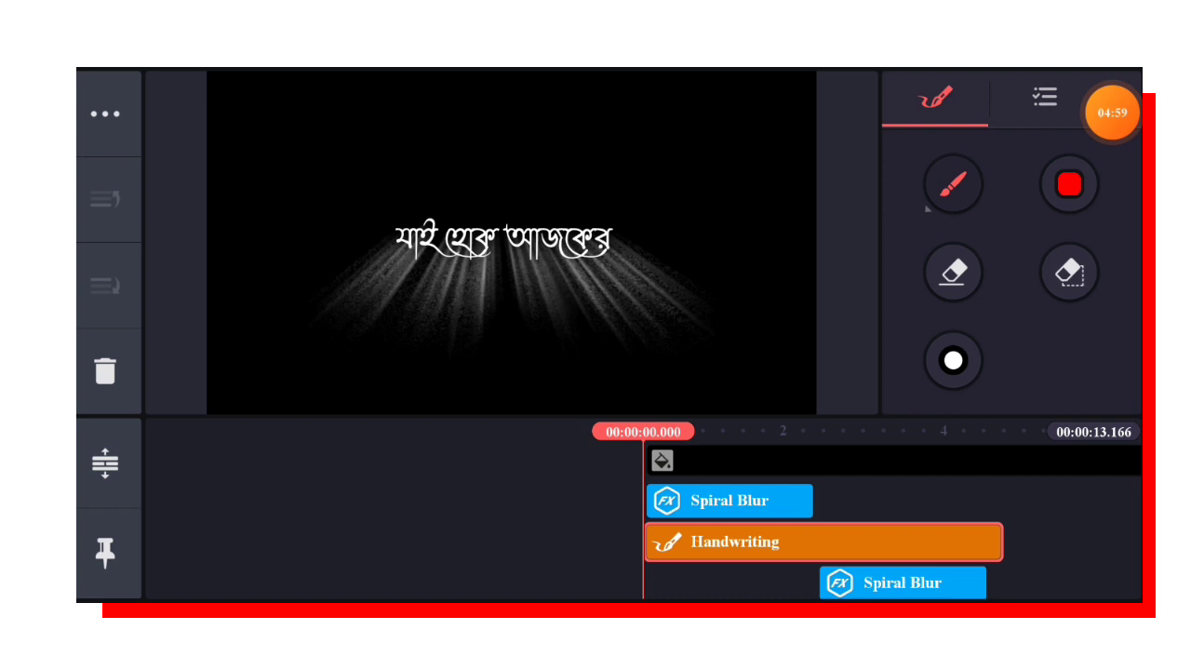
pyautogui.click(1112, 112)
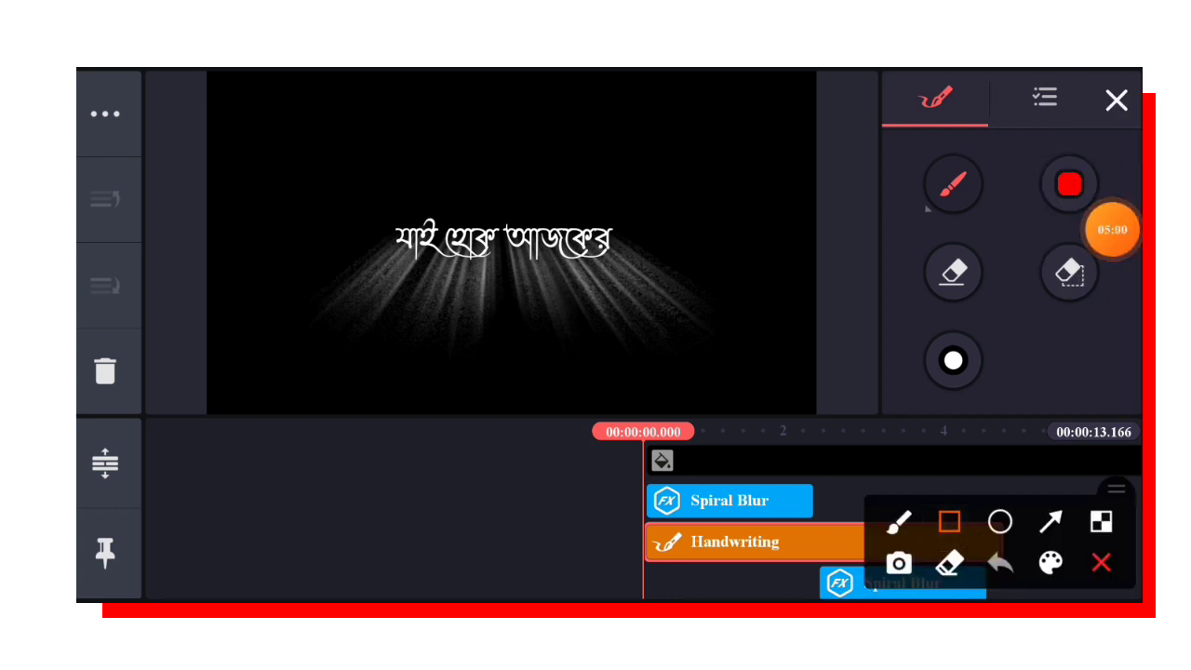
pyautogui.click(952, 186)
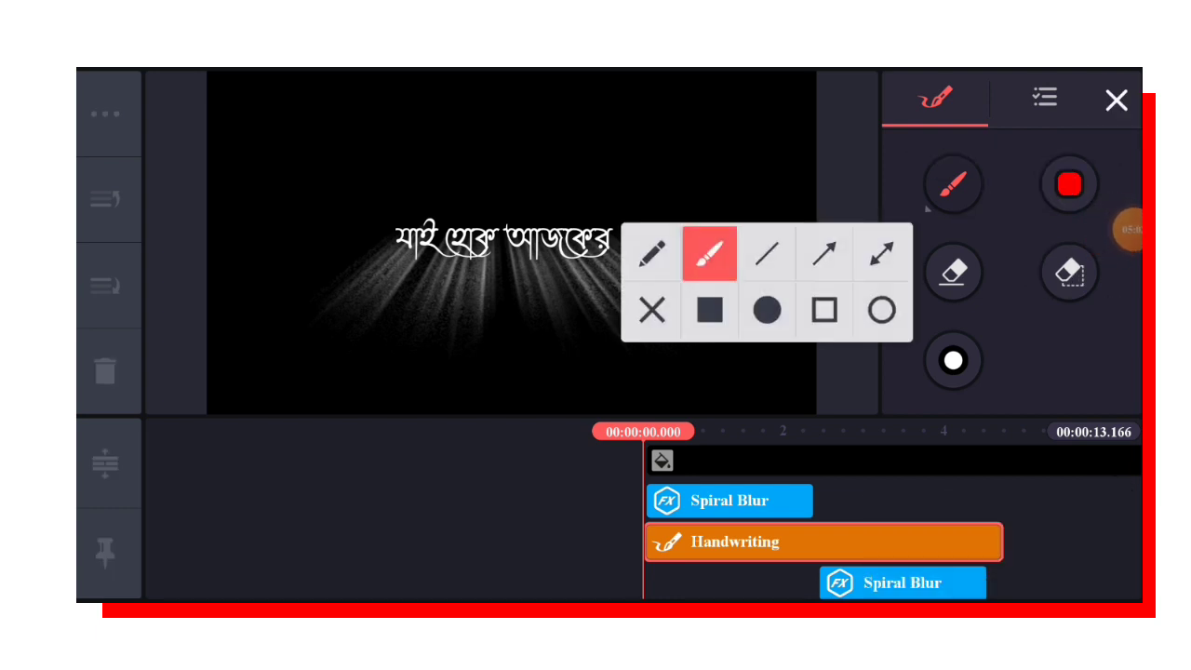
pyautogui.click(651, 254)
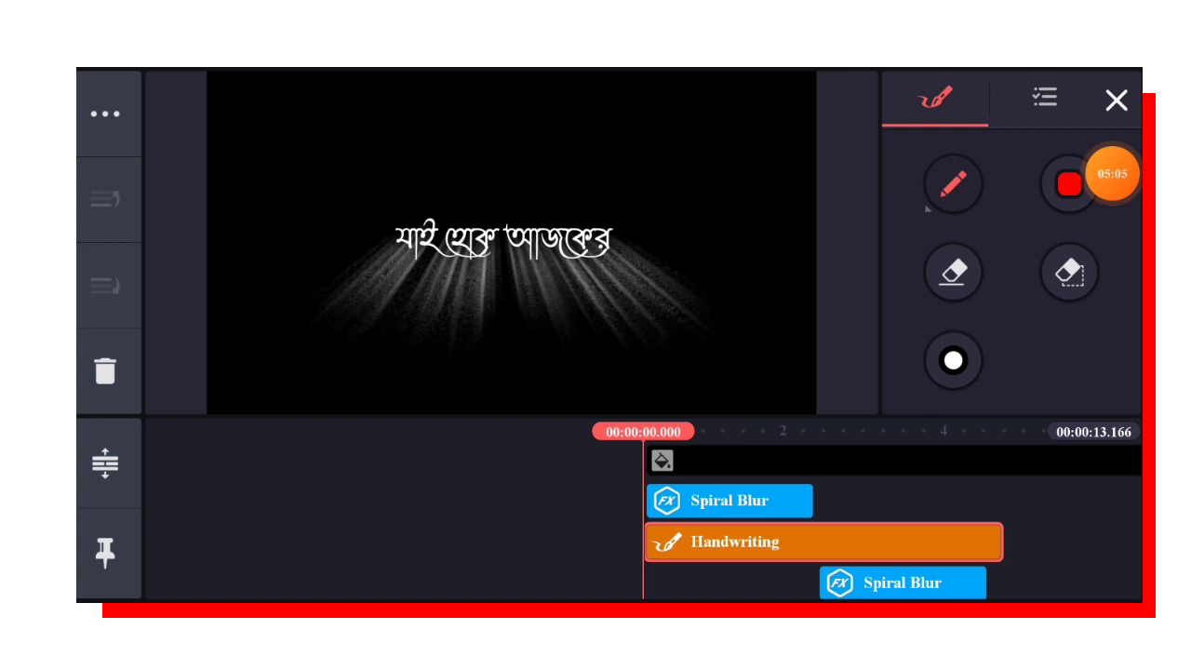
pyautogui.click(951, 184)
pyautogui.click(751, 253)
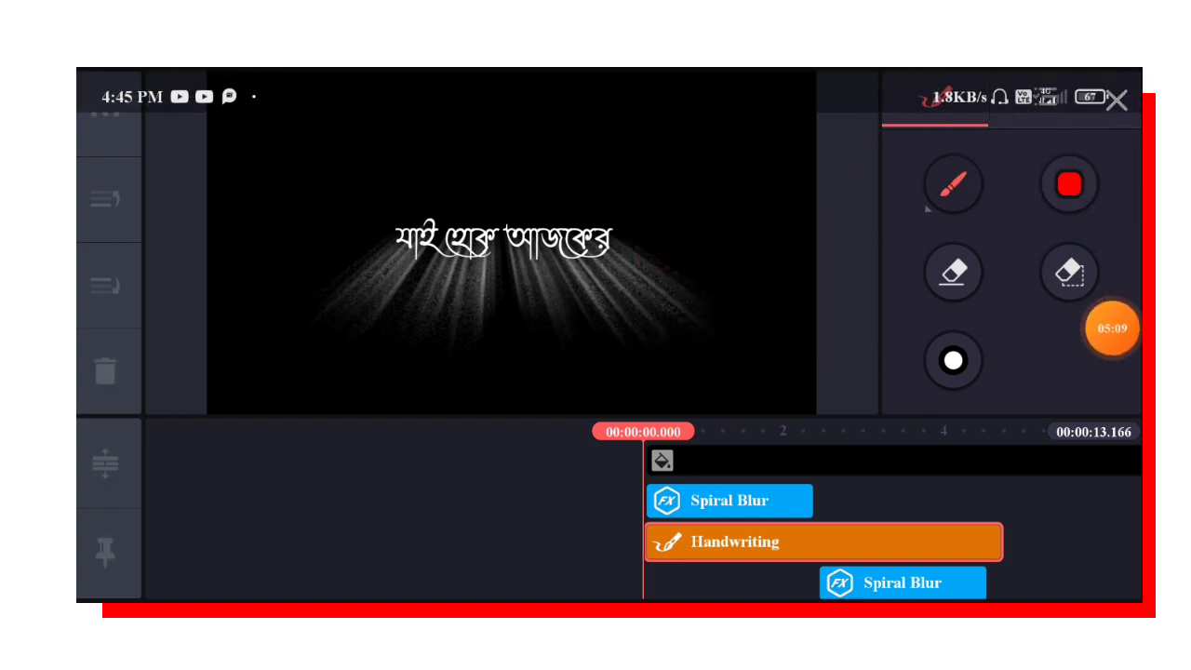
# Step: Draw three yellow diagonal strokes across the frame, including one at upper left
pyautogui.click(1069, 183)
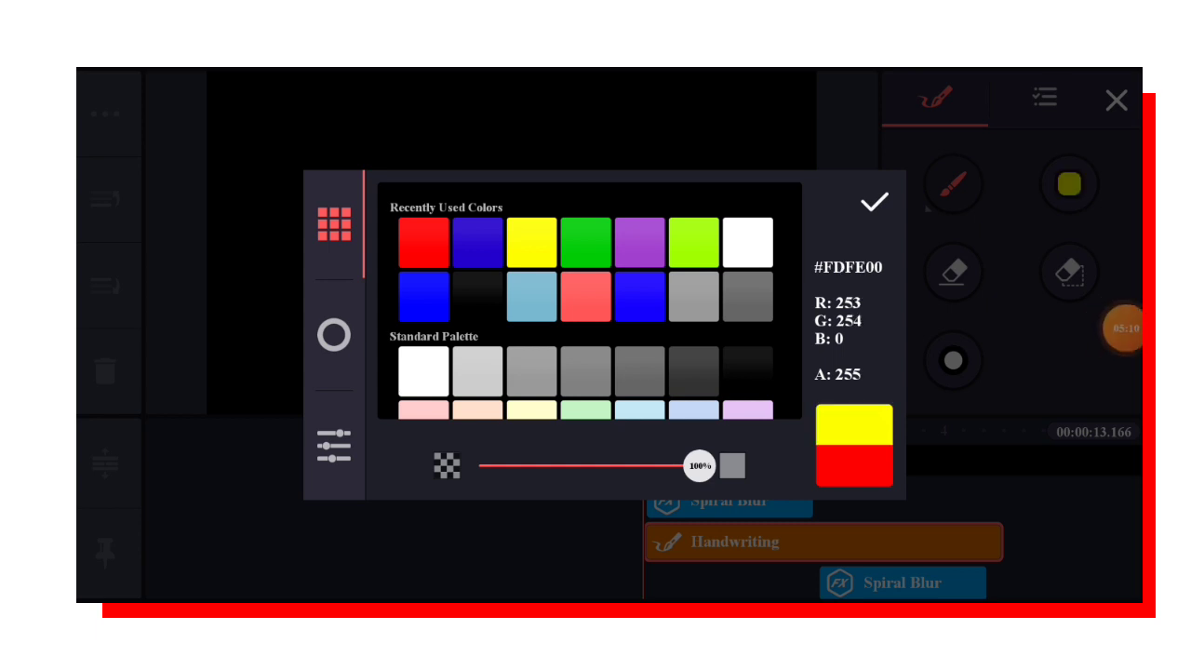
pyautogui.click(873, 202)
pyautogui.moveTo(284, 358); pyautogui.dragTo(544, 102)
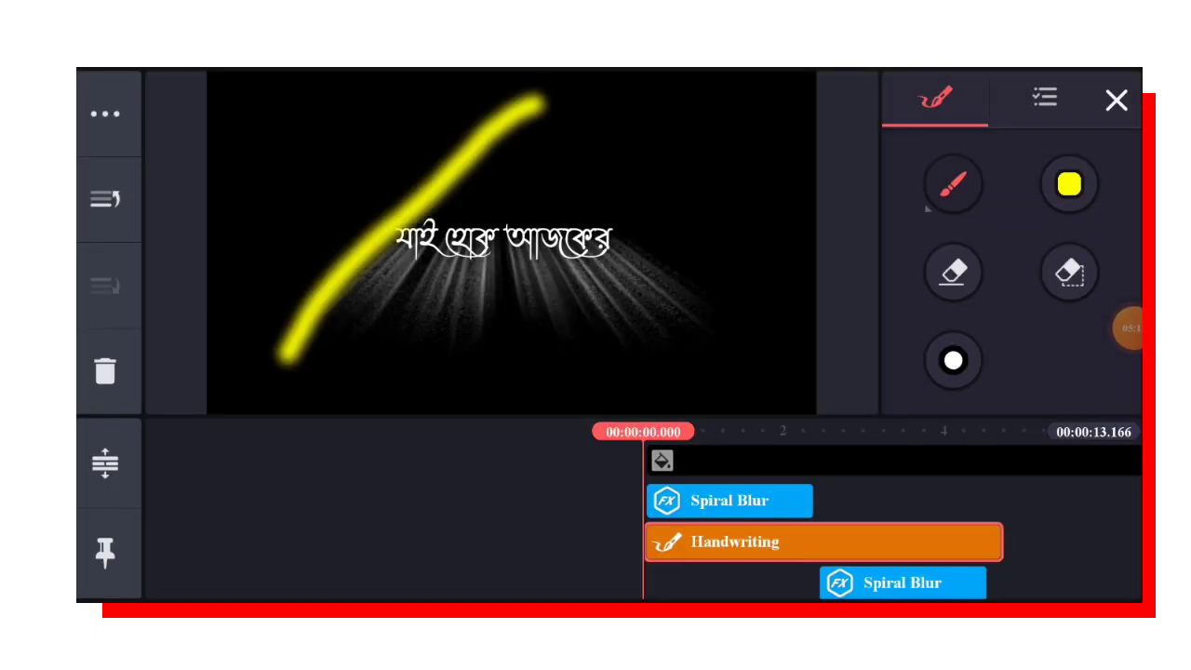
pyautogui.moveTo(480, 377); pyautogui.dragTo(765, 104)
pyautogui.moveTo(214, 214); pyautogui.dragTo(381, 88)
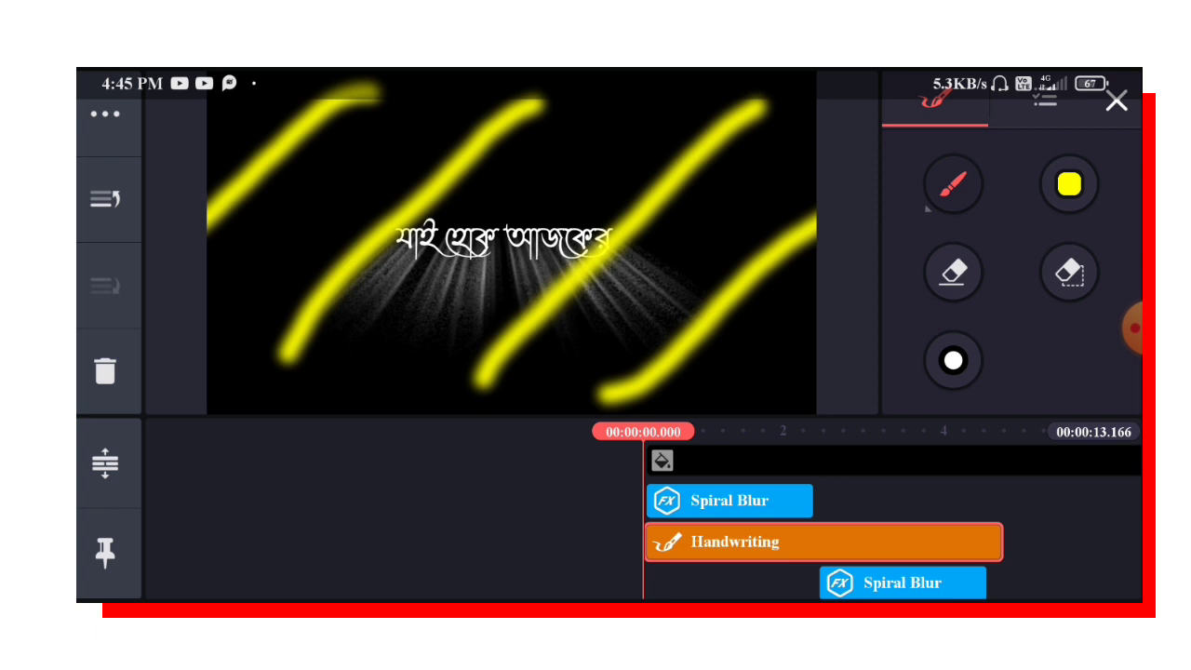
# Step: Switch the brush to green and draw four diagonal strokes between the yellow ones
pyautogui.click(1069, 183)
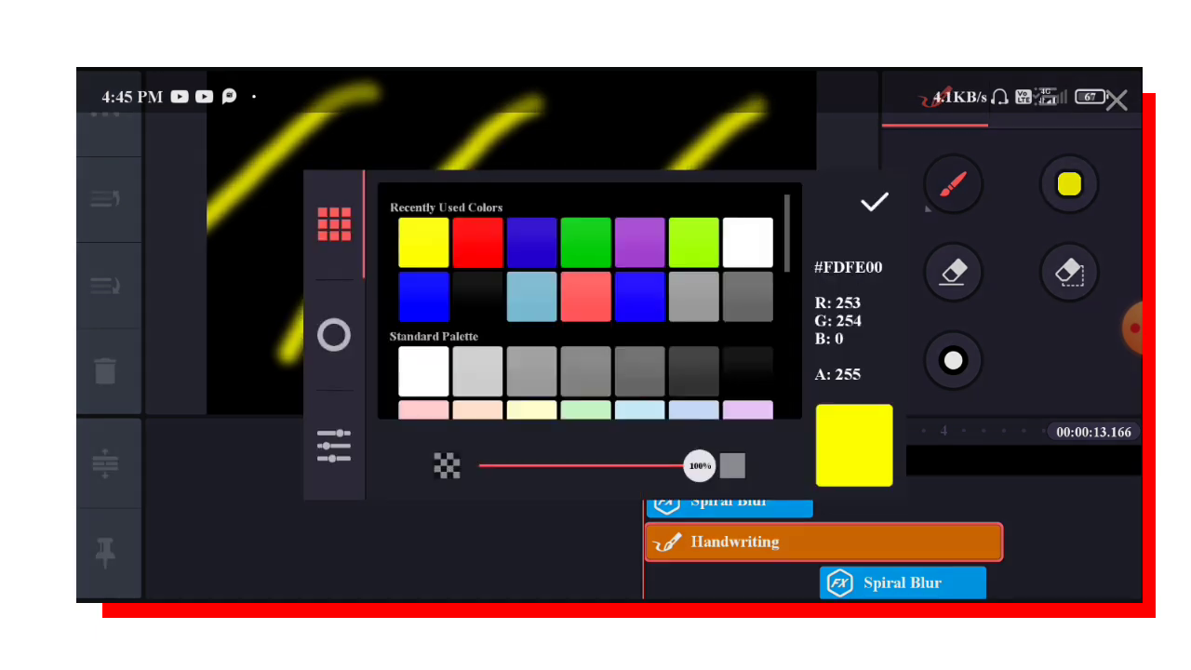
pyautogui.click(872, 203)
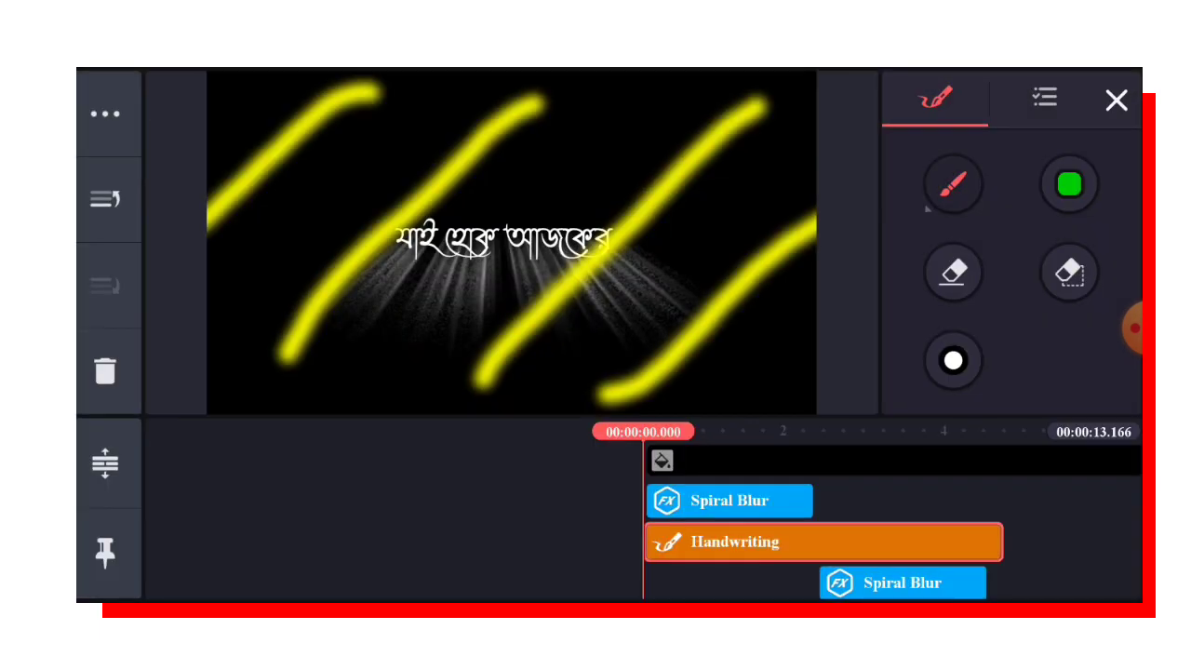
pyautogui.moveTo(558, 387); pyautogui.dragTo(776, 168)
pyautogui.moveTo(460, 298); pyautogui.dragTo(665, 107)
pyautogui.moveTo(228, 316); pyautogui.dragTo(456, 110)
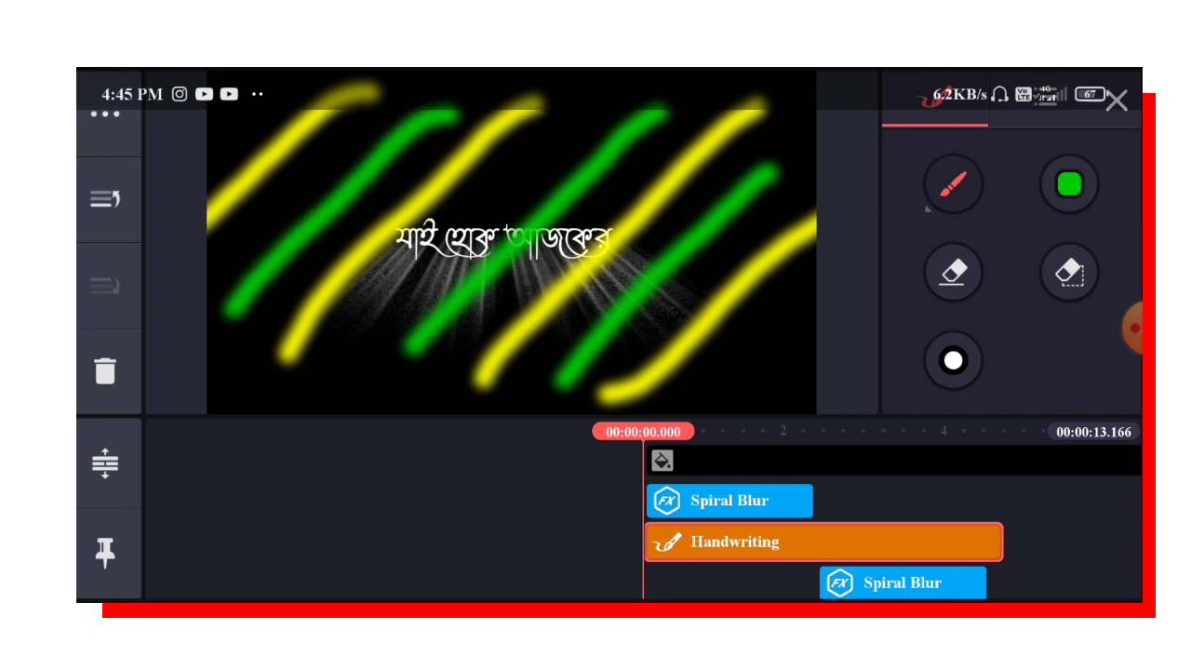
pyautogui.moveTo(302, 405); pyautogui.dragTo(572, 135)
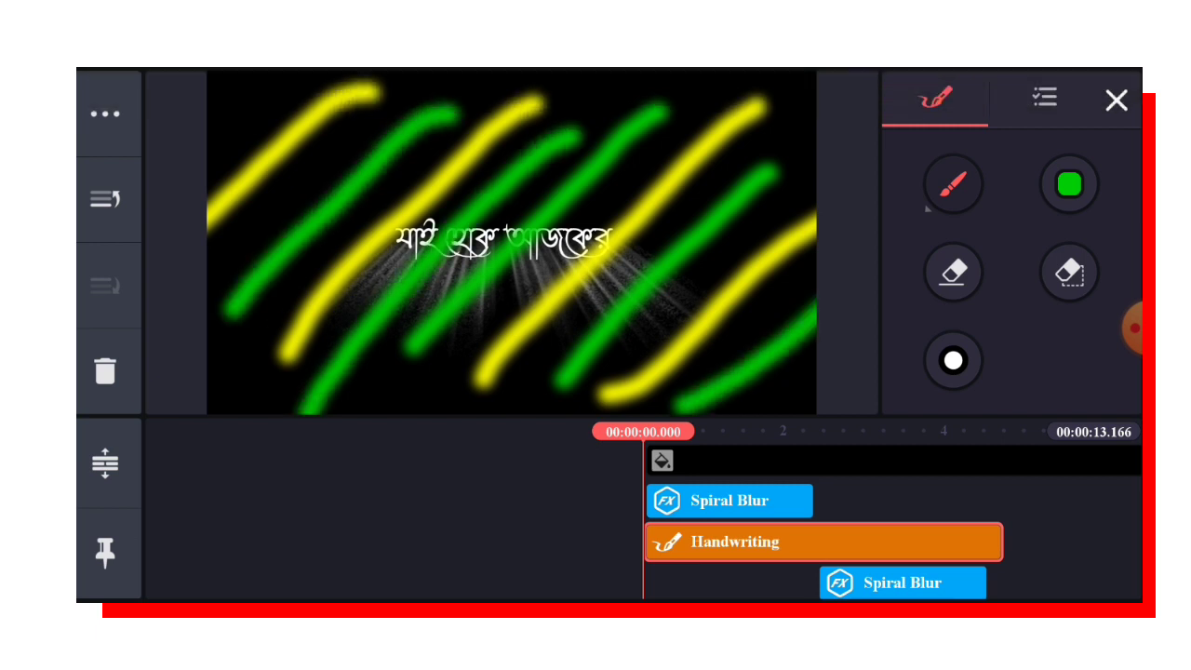
# Step: Draw five red diagonal strokes across the frame in the opposite direction, then finish drawing
pyautogui.click(1069, 183)
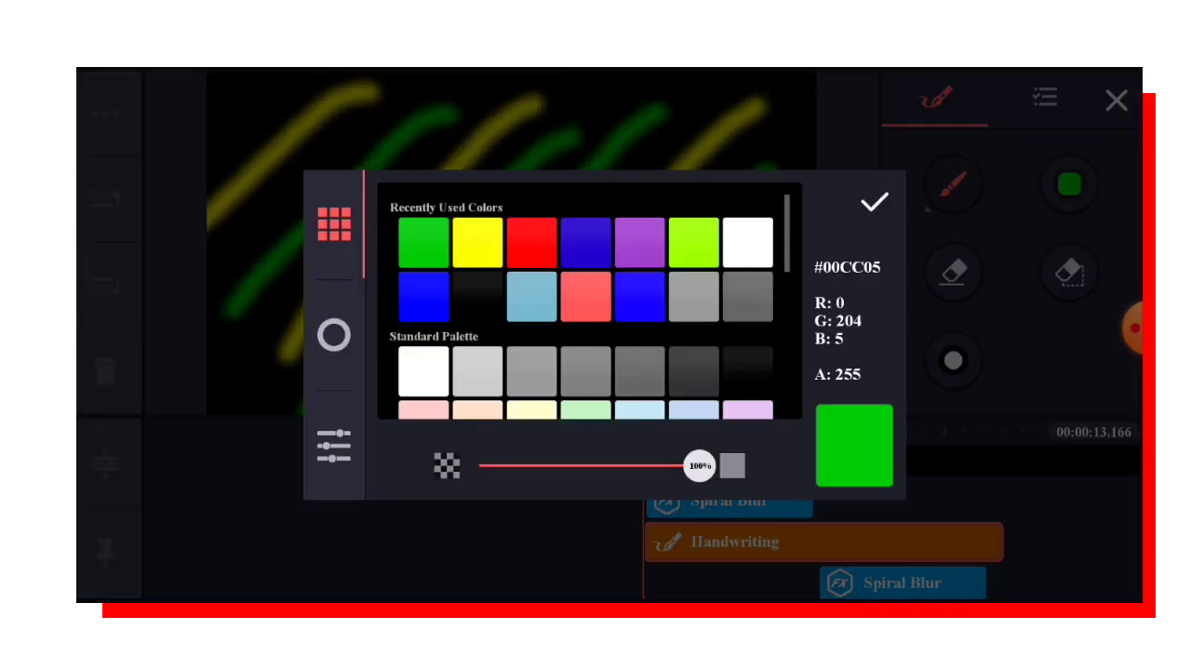
pyautogui.click(874, 202)
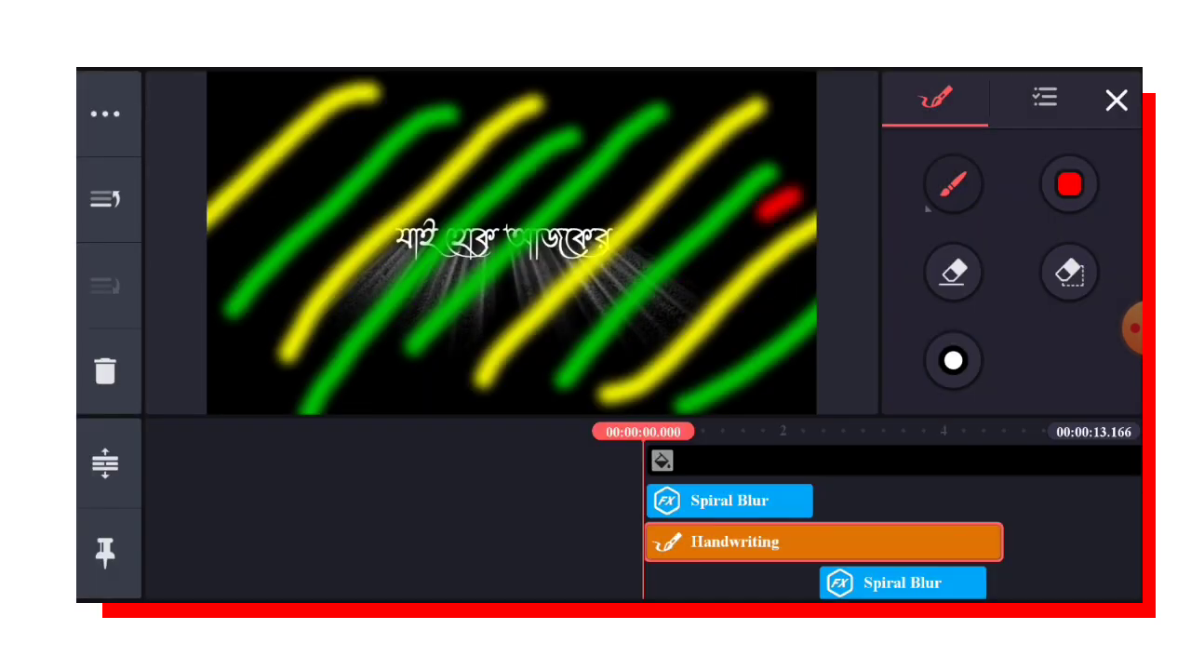
pyautogui.moveTo(786, 200); pyautogui.dragTo(586, 409)
pyautogui.moveTo(675, 140); pyautogui.dragTo(442, 382)
pyautogui.moveTo(409, 103); pyautogui.dragTo(214, 307)
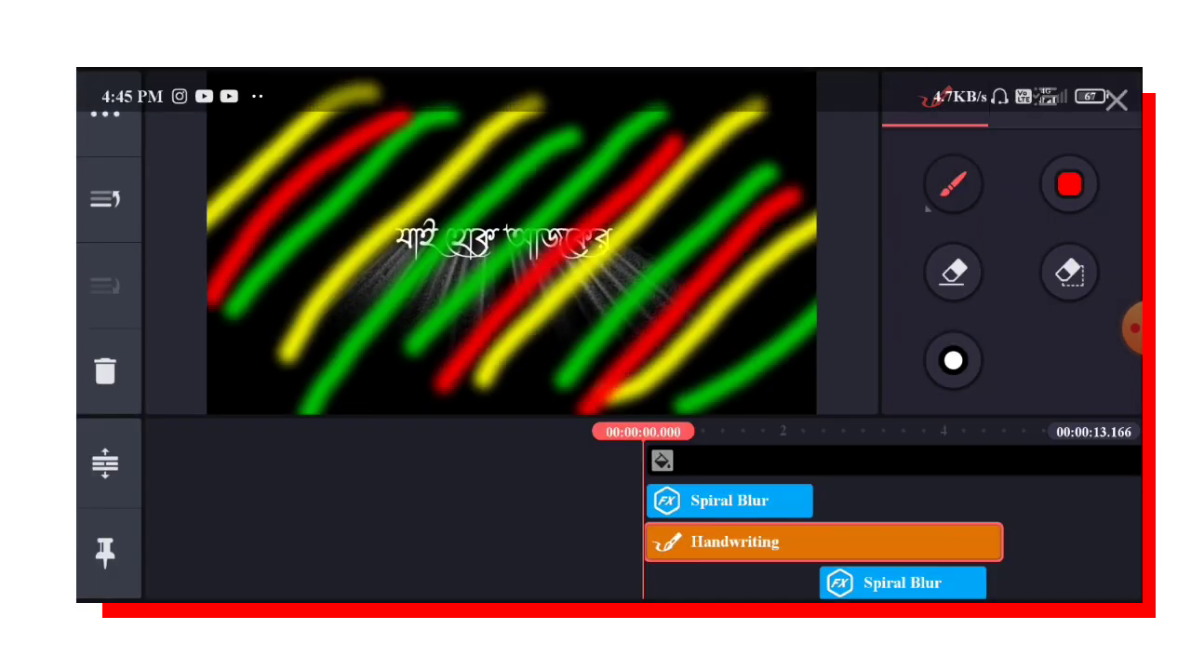
pyautogui.moveTo(521, 79); pyautogui.dragTo(252, 316)
pyautogui.moveTo(633, 93); pyautogui.dragTo(390, 344)
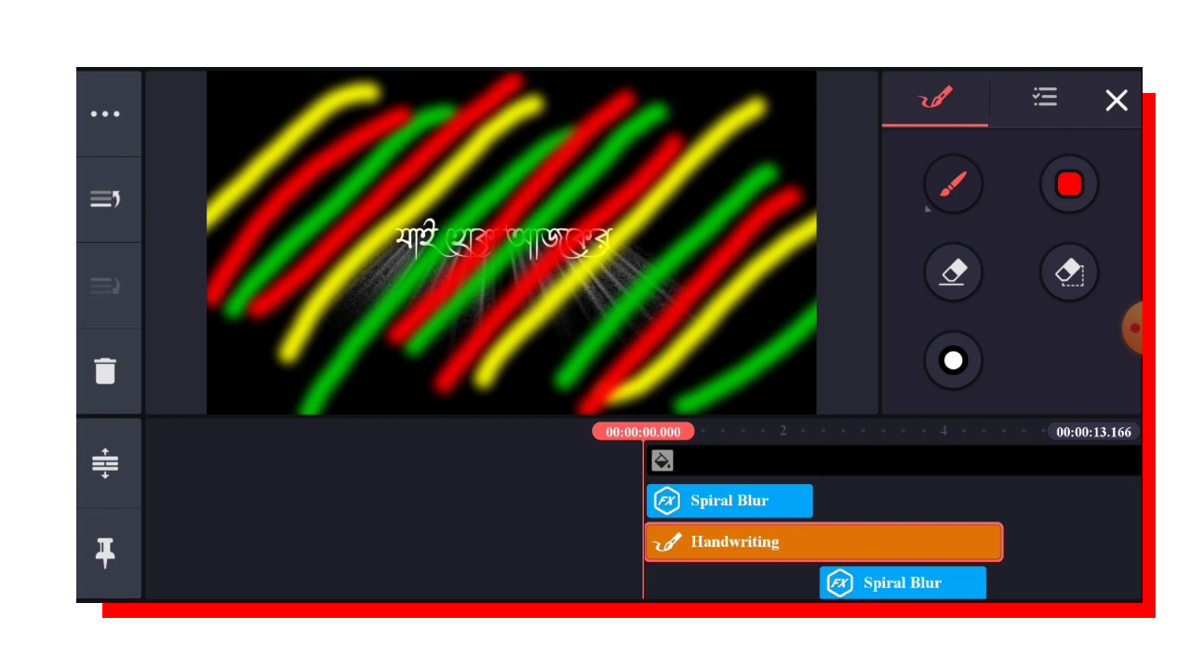
pyautogui.click(1115, 99)
# Step: Give the Handwriting layer Multiply blending and play the project to preview the tint
pyautogui.click(772, 542)
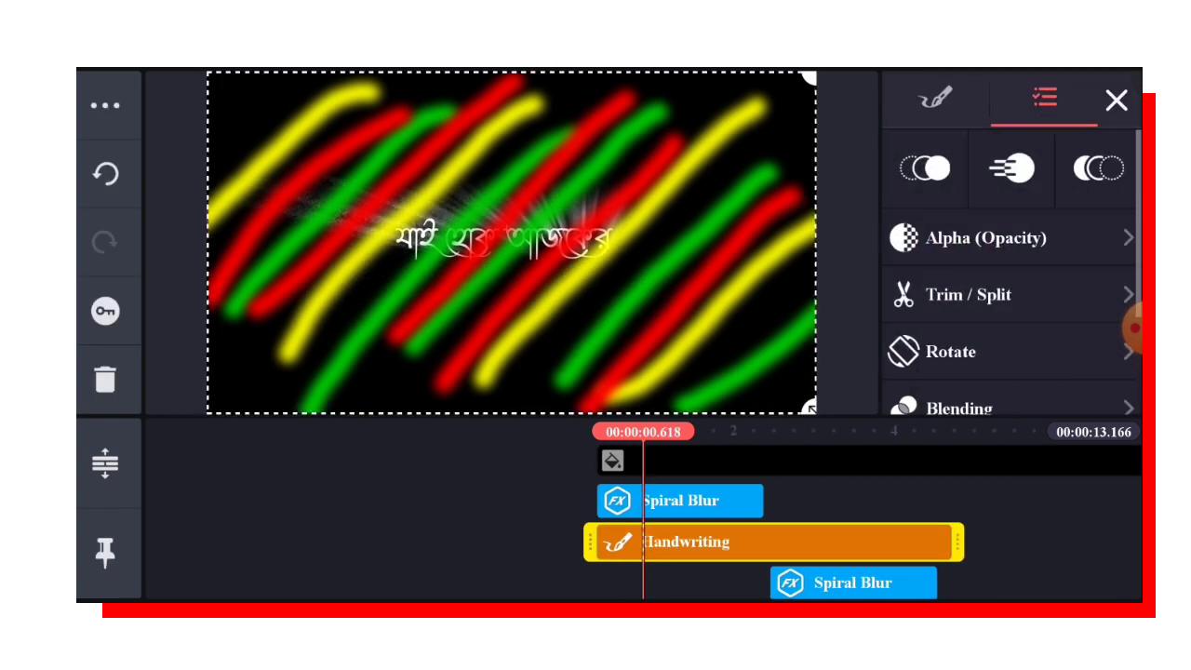
pyautogui.scroll(-3, 1009, 307)
pyautogui.click(1097, 269)
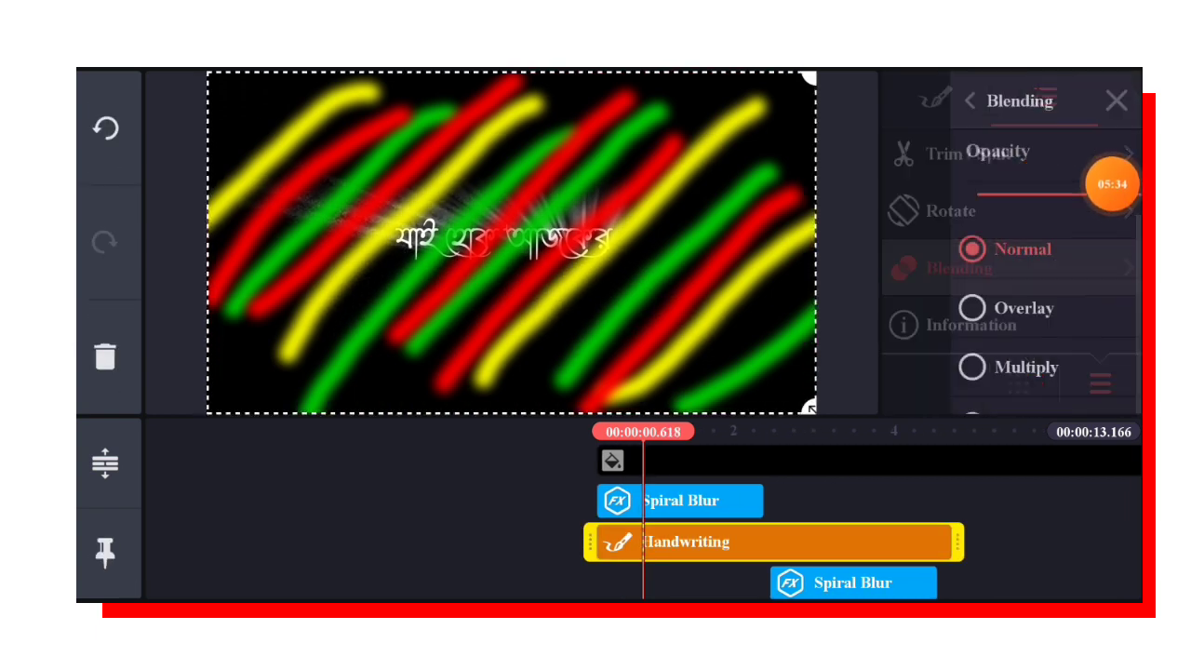
pyautogui.scroll(-1, 1009, 307)
pyautogui.click(957, 314)
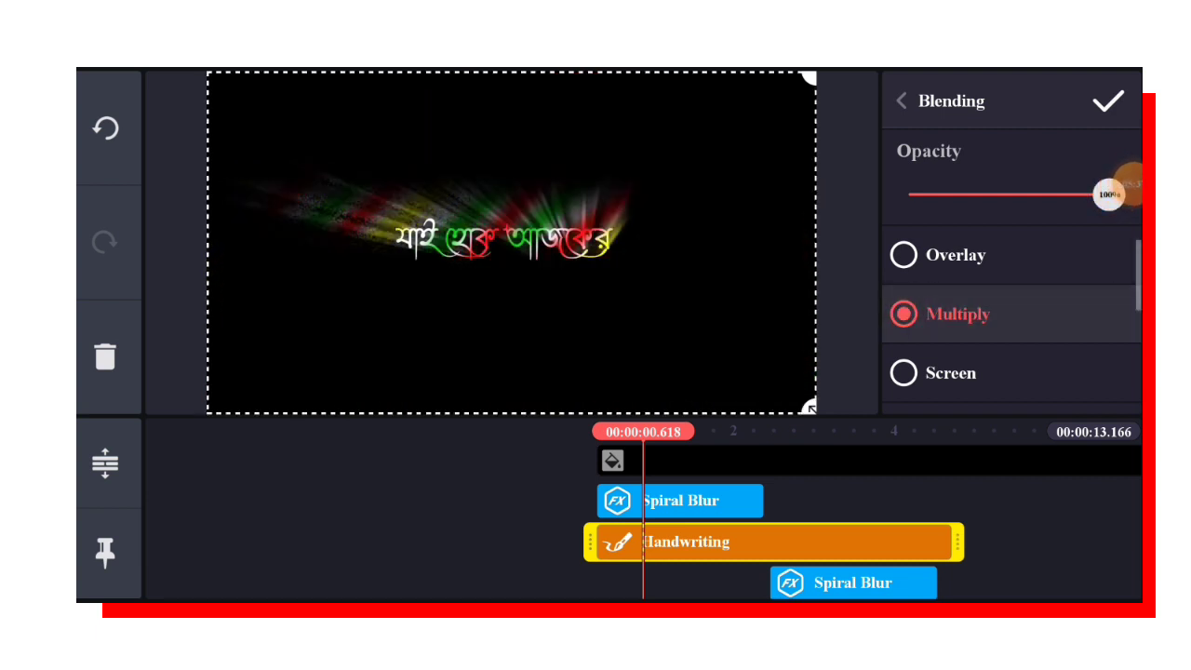
pyautogui.click(1107, 100)
pyautogui.click(1112, 383)
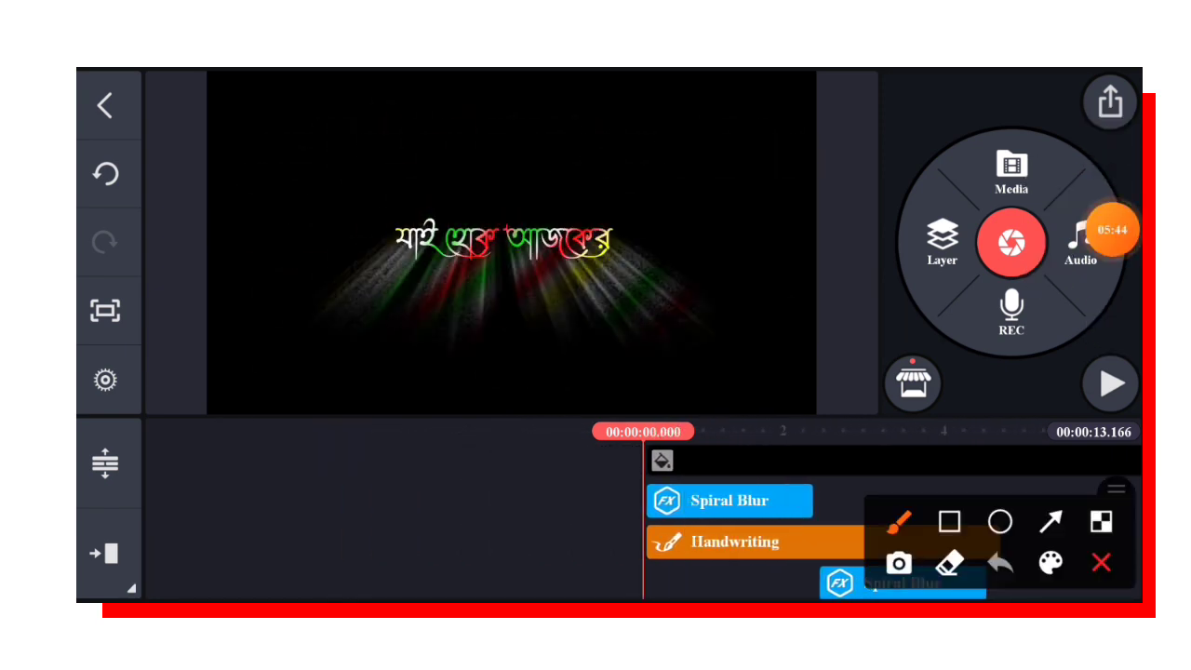
# Step: Bring up the Save as Video and Share export settings for the lyric video
pyautogui.click(1110, 100)
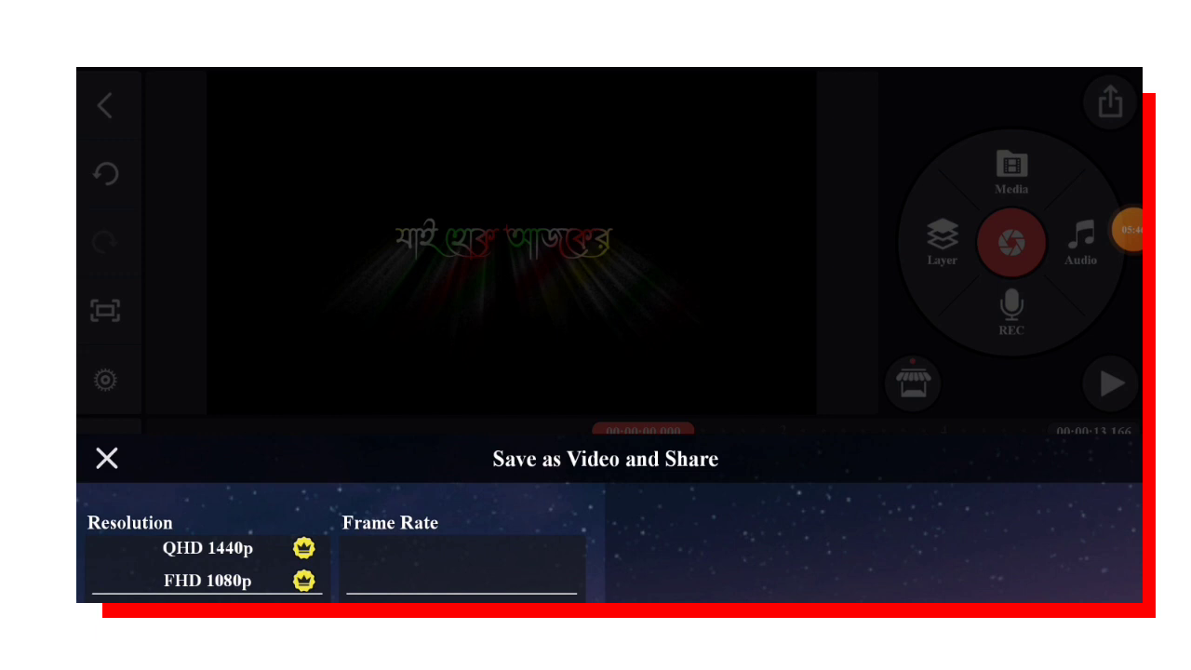